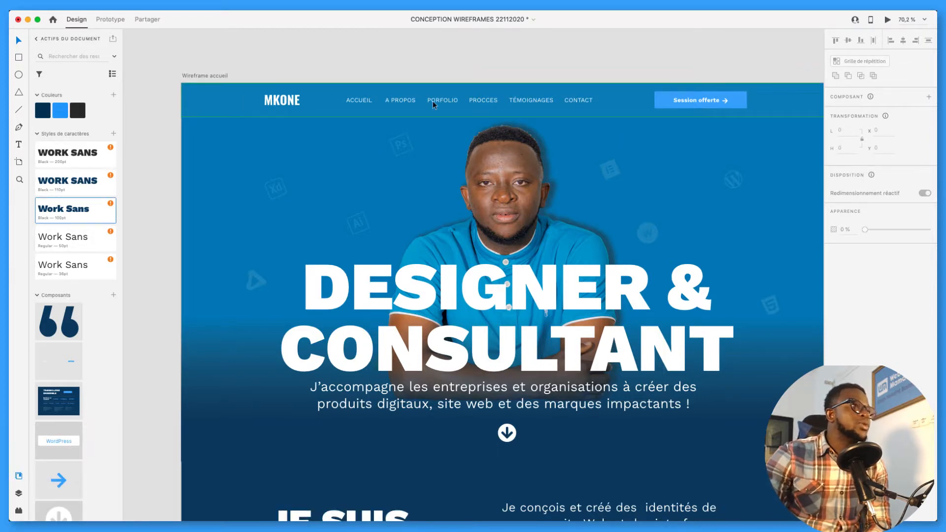
Step: Review the whole homepage wireframe, from the header and hero section through the client logos to the footer
{"action": "scroll", "coordinate": [480, 221], "scroll_direction": "down", "scroll_amount": 15}
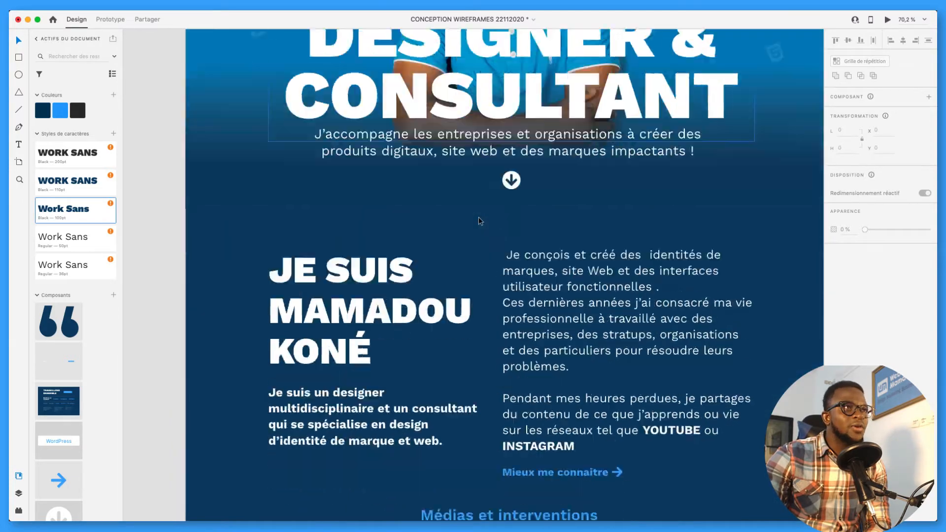
{"action": "scroll", "coordinate": [480, 221], "scroll_direction": "down", "scroll_amount": 20}
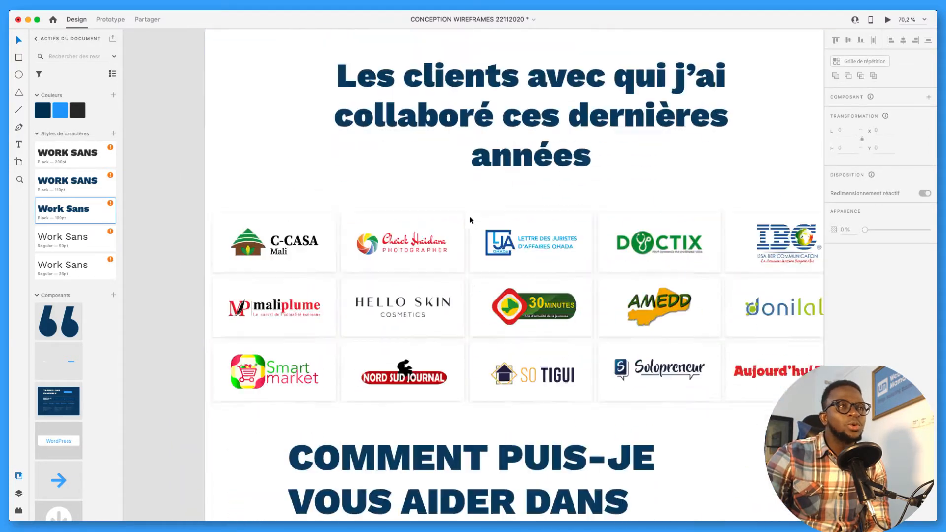
{"action": "scroll", "coordinate": [454, 173], "scroll_direction": "up", "scroll_amount": 5}
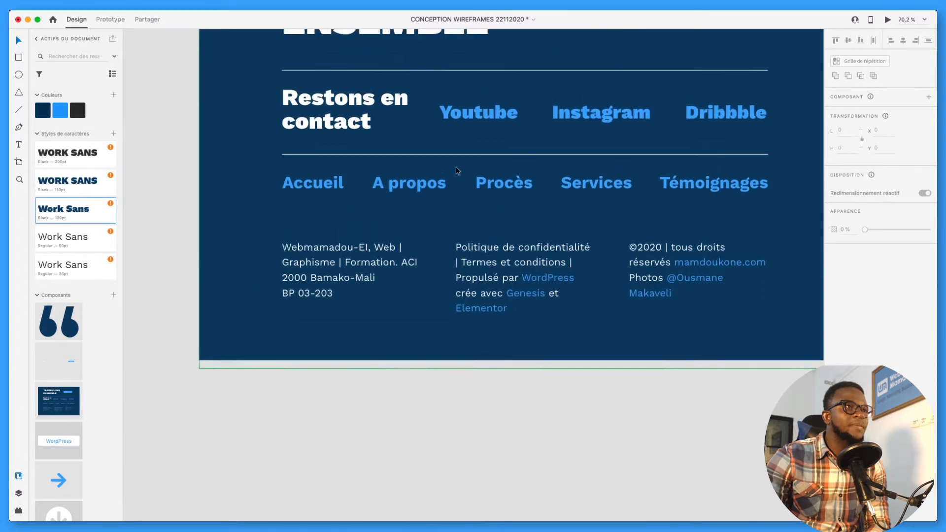
{"action": "scroll", "coordinate": [315, 215], "scroll_direction": "up", "scroll_amount": 4}
{"action": "scroll", "coordinate": [316, 216], "scroll_direction": "down", "scroll_amount": 4}
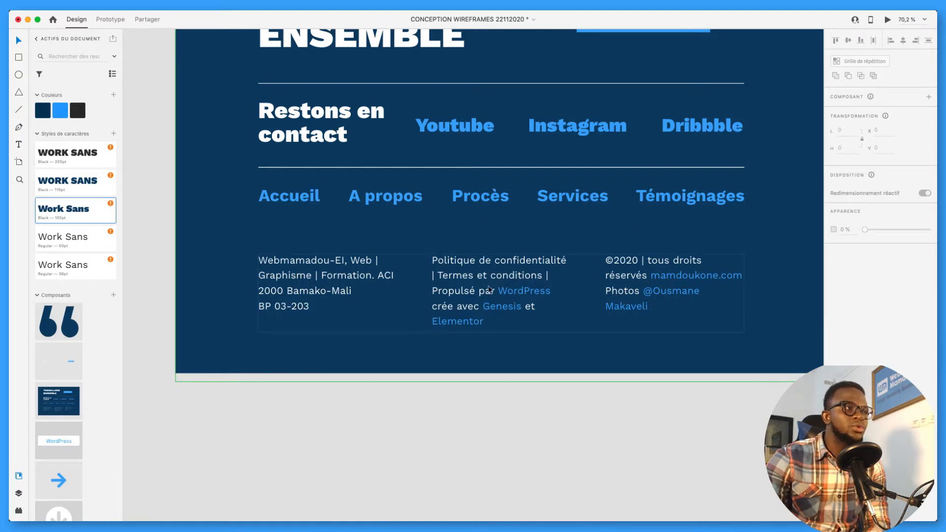
{"action": "scroll", "coordinate": [488, 227], "scroll_direction": "up", "scroll_amount": 3}
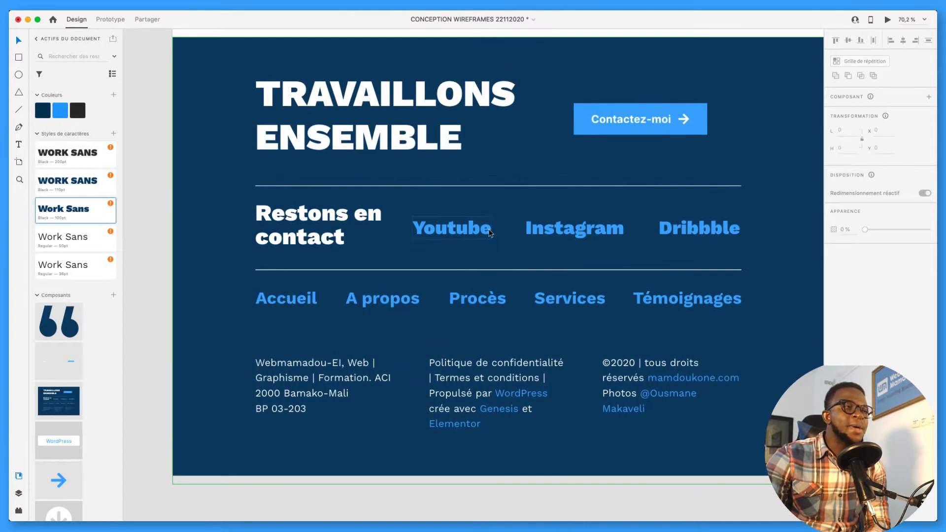
{"action": "scroll", "coordinate": [505, 238], "scroll_direction": "up", "scroll_amount": 15}
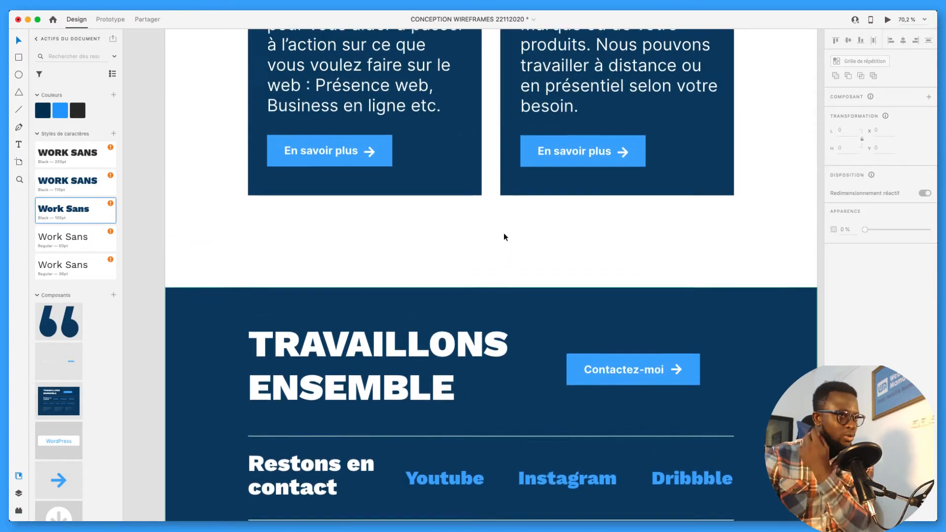
{"action": "scroll", "coordinate": [503, 236], "scroll_direction": "up", "scroll_amount": 20}
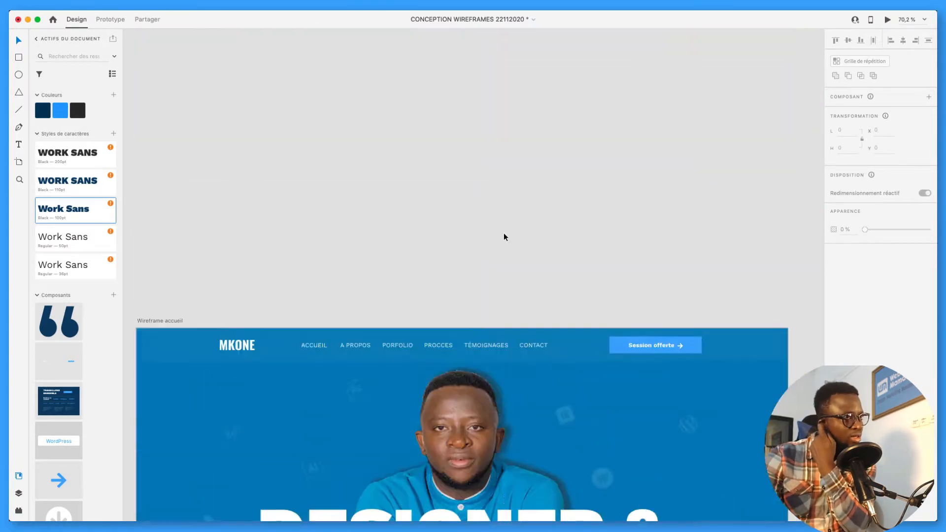
{"action": "scroll", "coordinate": [504, 237], "scroll_direction": "down", "scroll_amount": 10}
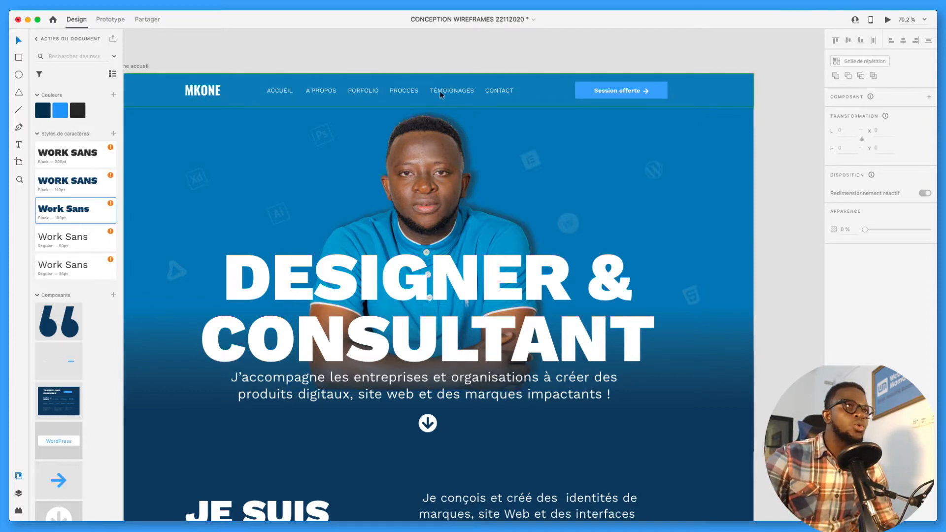
Step: Switch to Safari and look over the temporary landing page currently shown on the website
{"action": "key", "text": "super+Tab"}
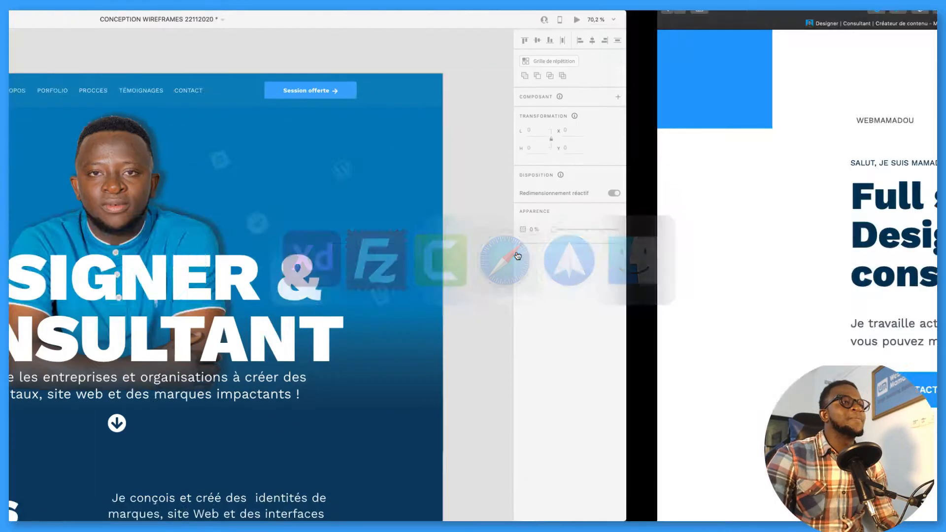
{"action": "left_click", "coordinate": [516, 255]}
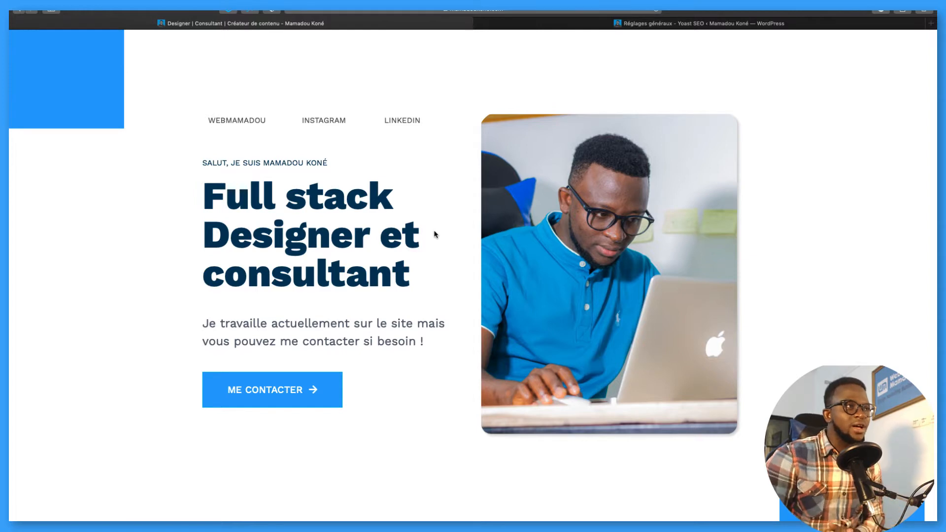
{"action": "scroll", "coordinate": [436, 234], "scroll_direction": "down", "scroll_amount": 2}
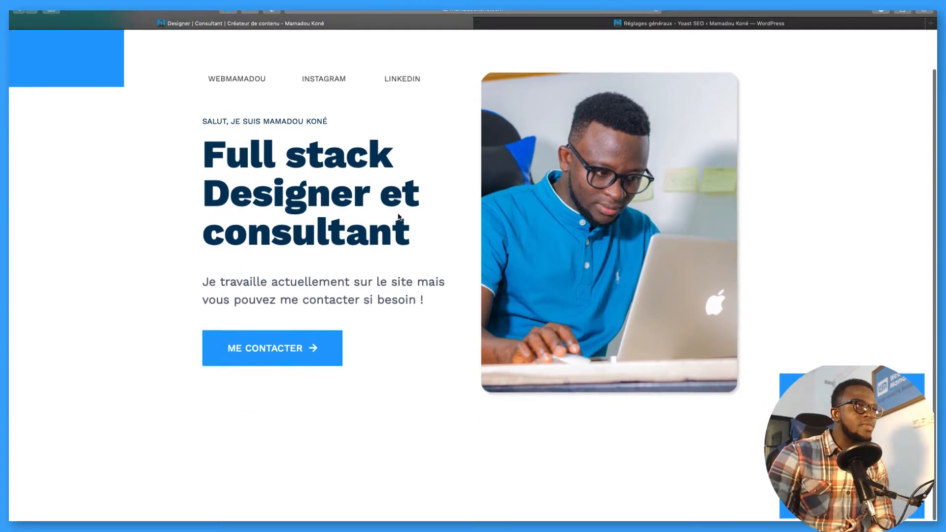
{"action": "scroll", "coordinate": [424, 242], "scroll_direction": "up", "scroll_amount": 3}
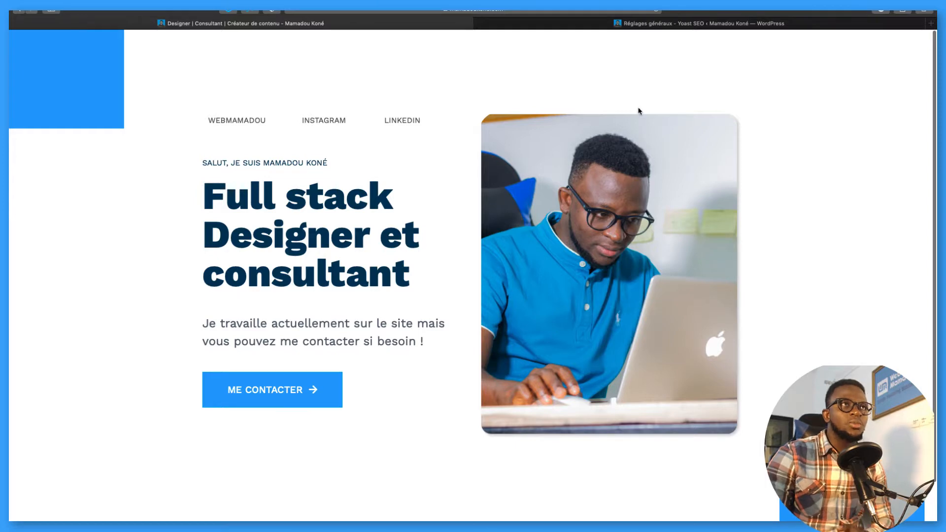
Step: Go to the site's WordPress administration and open its main dashboard
{"action": "left_click", "coordinate": [623, 27]}
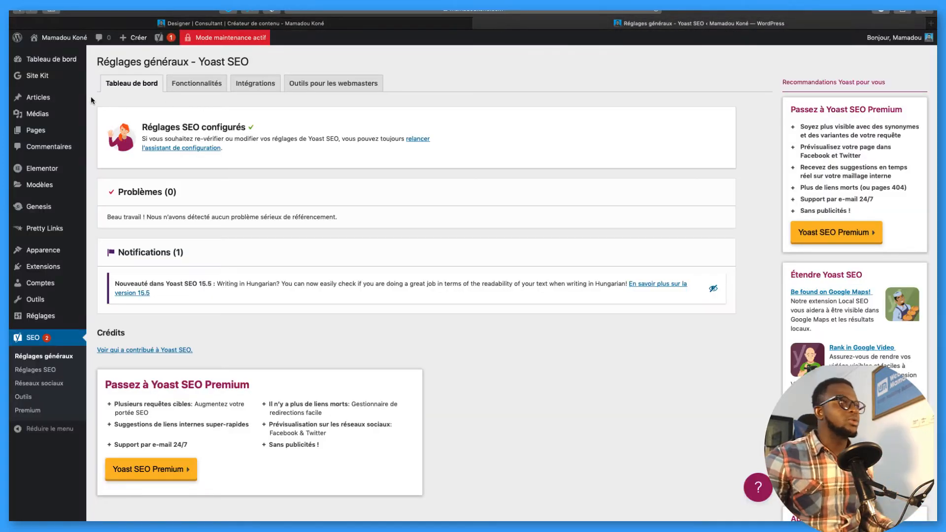
{"action": "mouse_move", "coordinate": [79, 59]}
{"action": "left_click", "coordinate": [109, 63]}
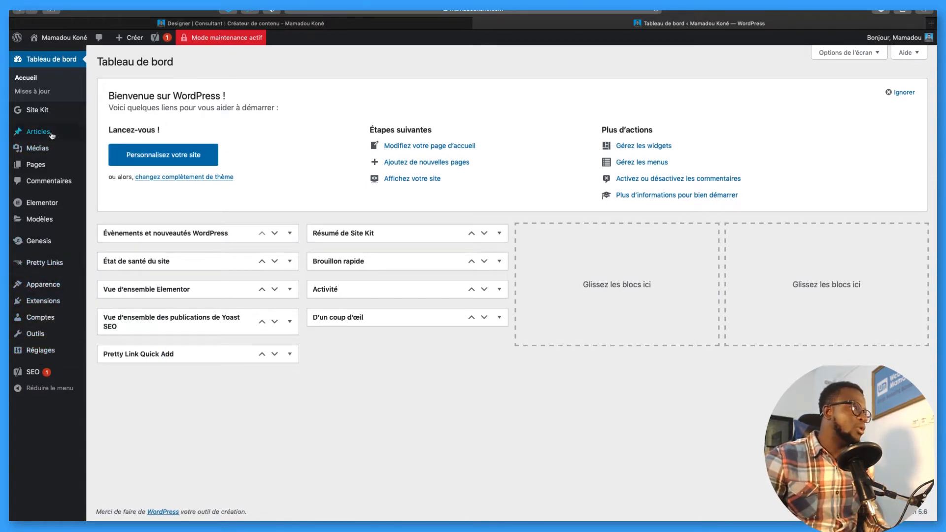
Step: Start creating a new page in WordPress
{"action": "mouse_move", "coordinate": [46, 167]}
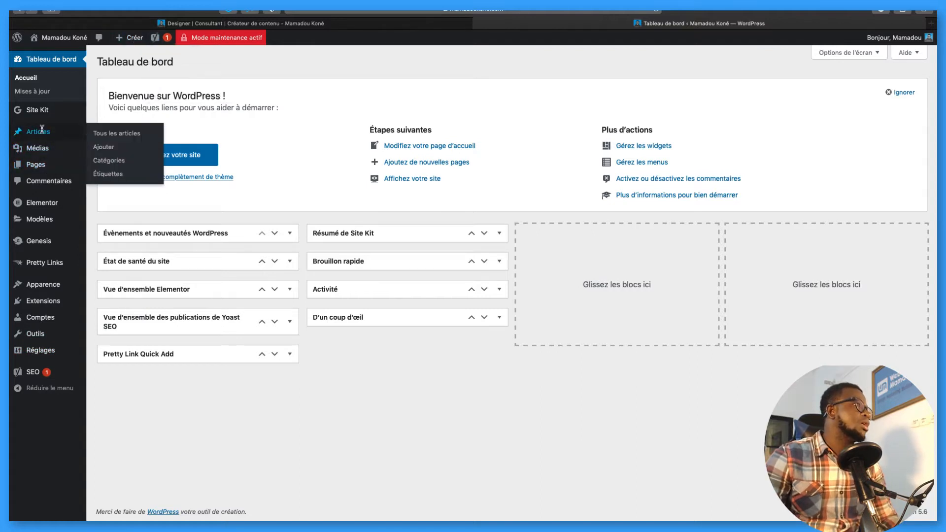
{"action": "mouse_move", "coordinate": [125, 44]}
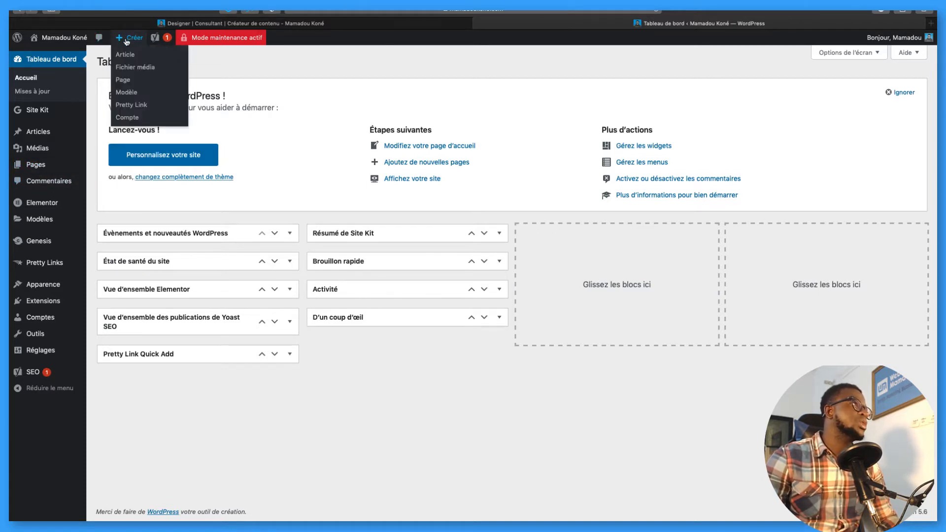
{"action": "left_click", "coordinate": [129, 80]}
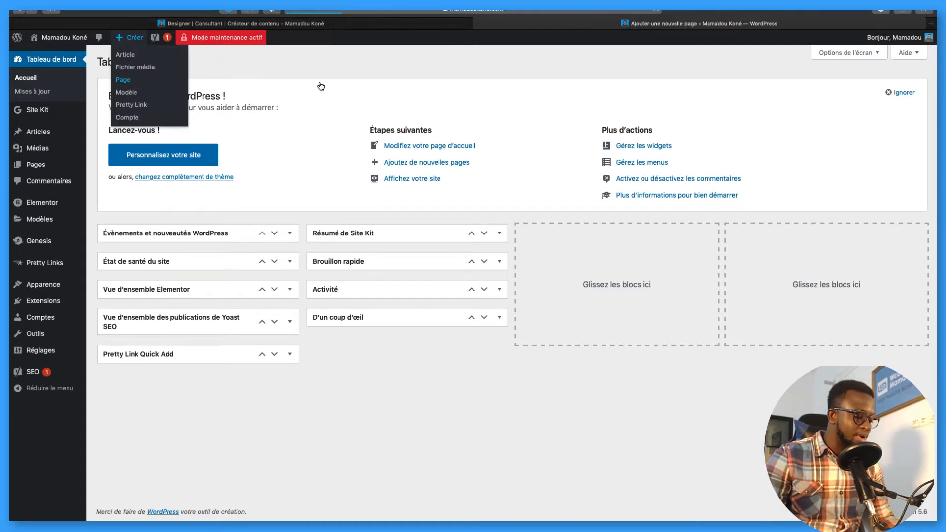
Step: Check the header navigation items of the wireframe in Adobe XD, then return to the new page in Safari
{"action": "key", "text": "super+Tab"}
{"action": "left_click", "coordinate": [377, 255]}
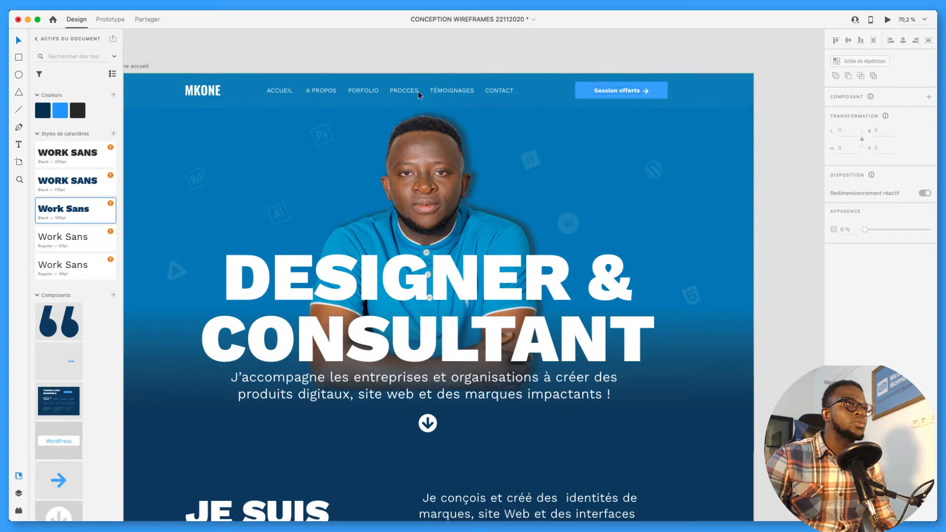
{"action": "key", "text": "super+Tab"}
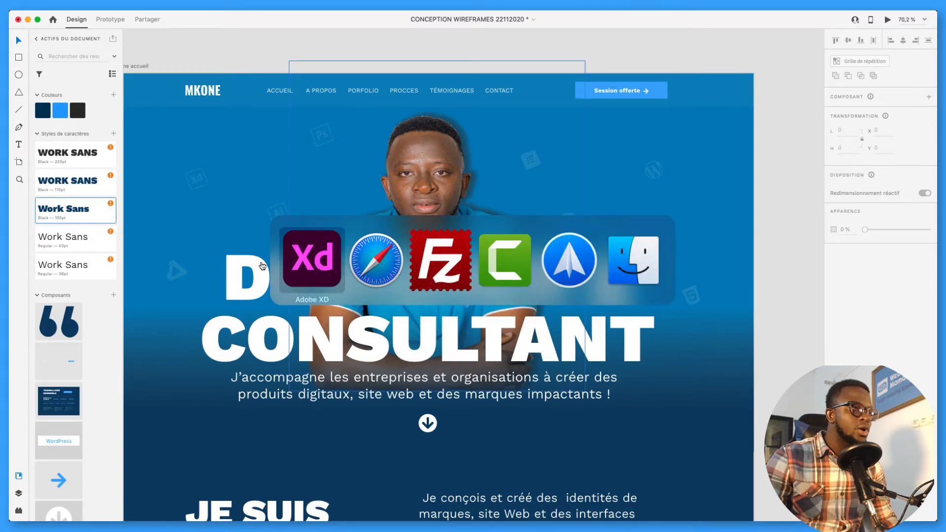
{"action": "left_click", "coordinate": [376, 262]}
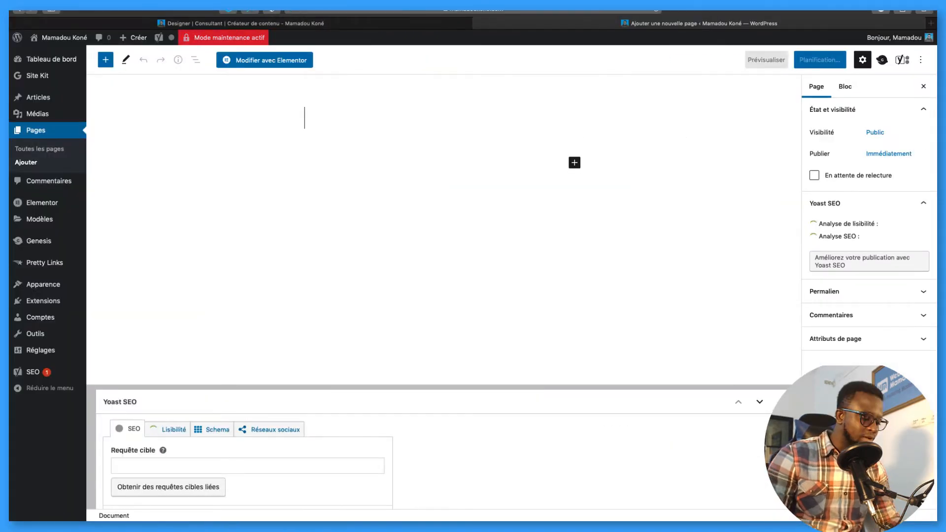
Step: Title the new page "A Propos" and publish it
{"action": "type", "text": "A"}
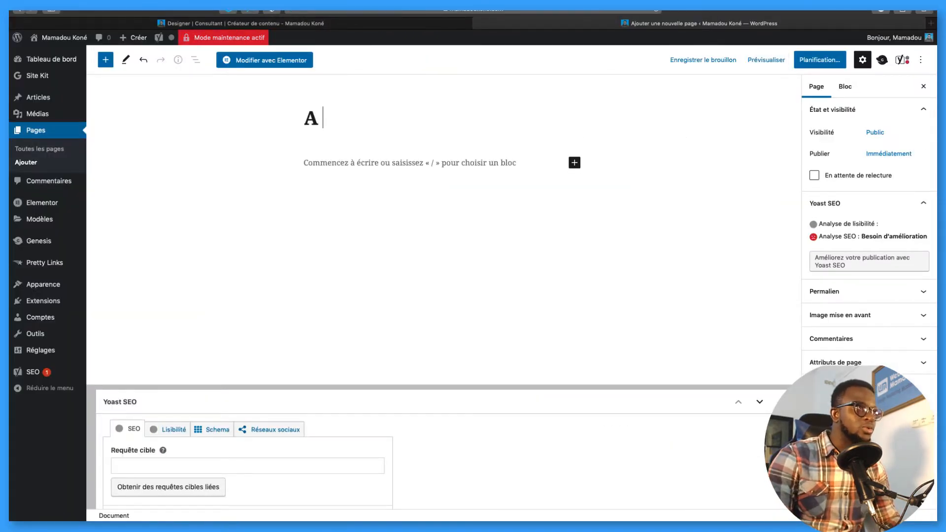
{"action": "type", "text": " p"}
{"action": "key", "text": "BackSpace"}
{"action": "type", "text": "Propos"}
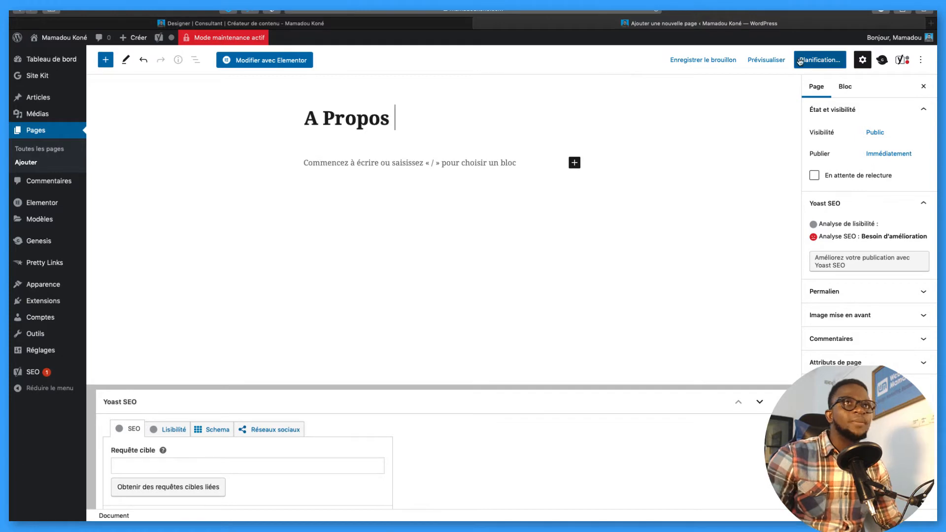
{"action": "left_click", "coordinate": [821, 60]}
{"action": "left_click", "coordinate": [838, 60]}
Step: Create and publish two more pages titled "Portfolio" and "Témoignages"
{"action": "mouse_move", "coordinate": [133, 38]}
{"action": "left_click", "coordinate": [129, 76]}
{"action": "type", "text": "Portfolio"}
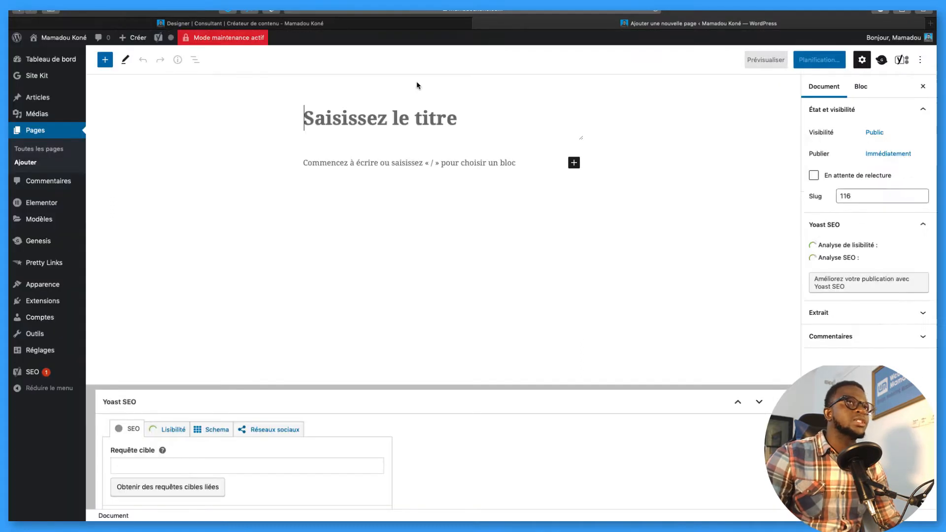
{"action": "type", "text": "Témoignages"}
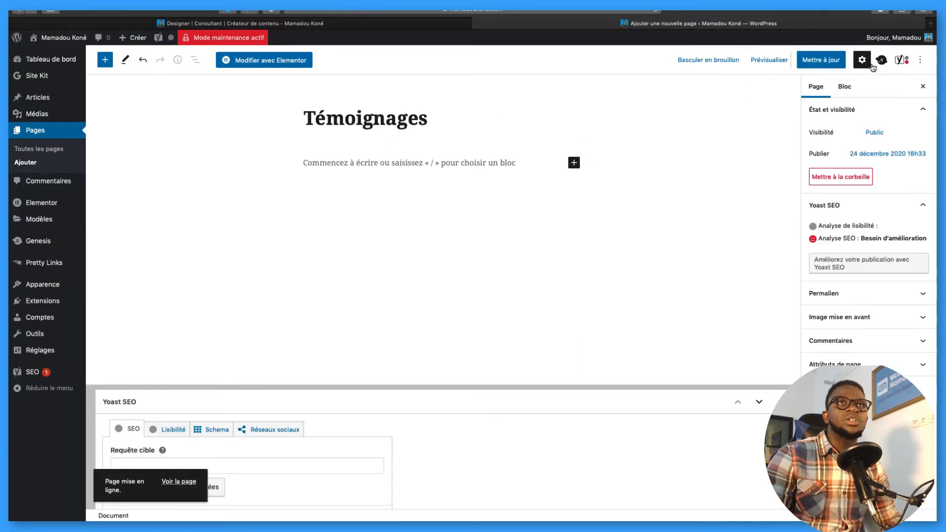
Step: Create and publish two further pages titled "Procès" and "Contact"
{"action": "mouse_move", "coordinate": [133, 38]}
{"action": "left_click", "coordinate": [129, 76]}
{"action": "type", "text": "Procces"}
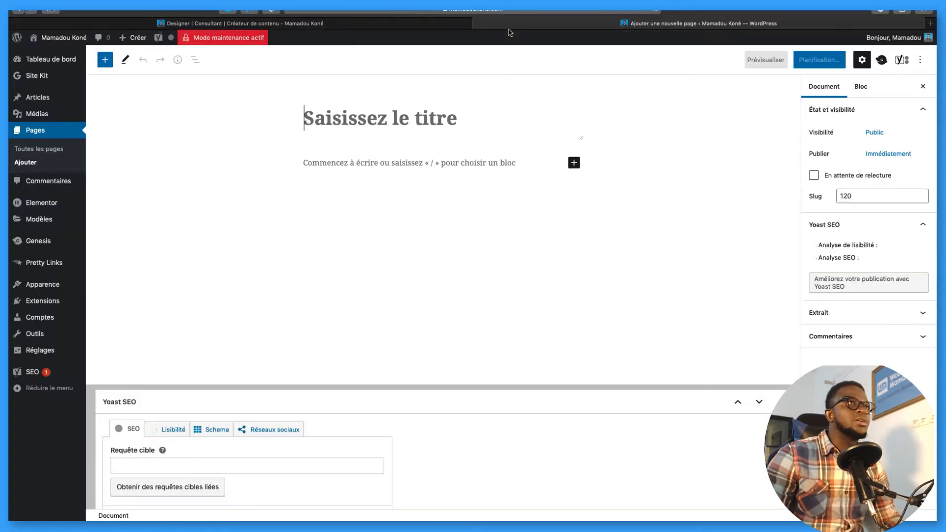
{"action": "type", "text": "Contact"}
{"action": "left_click", "coordinate": [819, 59]}
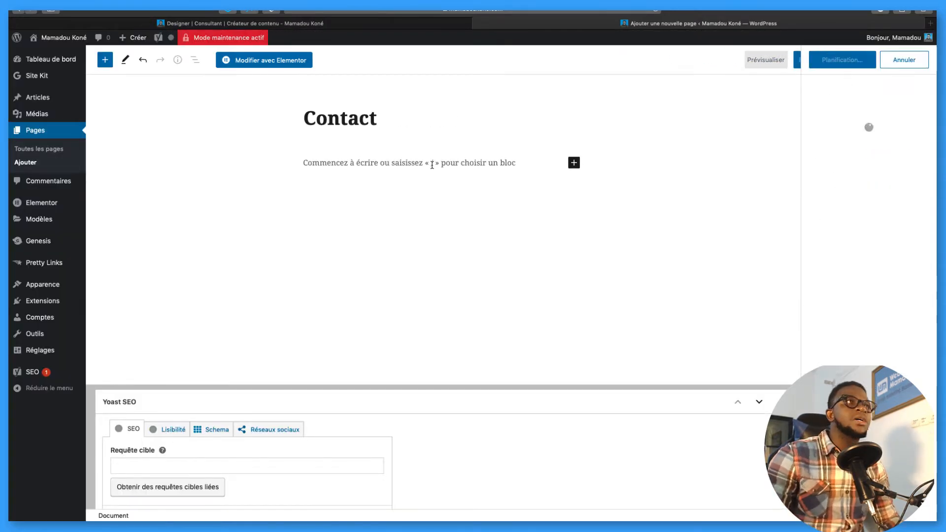
{"action": "left_click", "coordinate": [844, 60]}
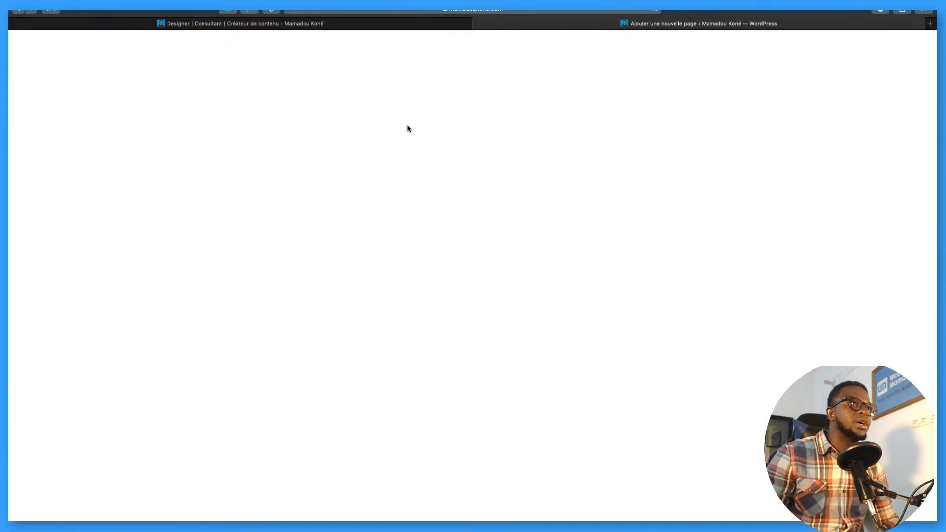
Step: Create a page titled "Session Offerte" and publish it
{"action": "type", "text": "Session offerte"}
{"action": "key", "text": "BackSpace"}
{"action": "key", "text": "BackSpace"}
{"action": "key", "text": "BackSpace"}
{"action": "key", "text": "BackSpace"}
{"action": "key", "text": "BackSpace"}
{"action": "key", "text": "BackSpace"}
{"action": "key", "text": "BackSpace"}
{"action": "type", "text": "Offerte"}
{"action": "left_click", "coordinate": [833, 64]}
{"action": "left_click", "coordinate": [833, 66]}
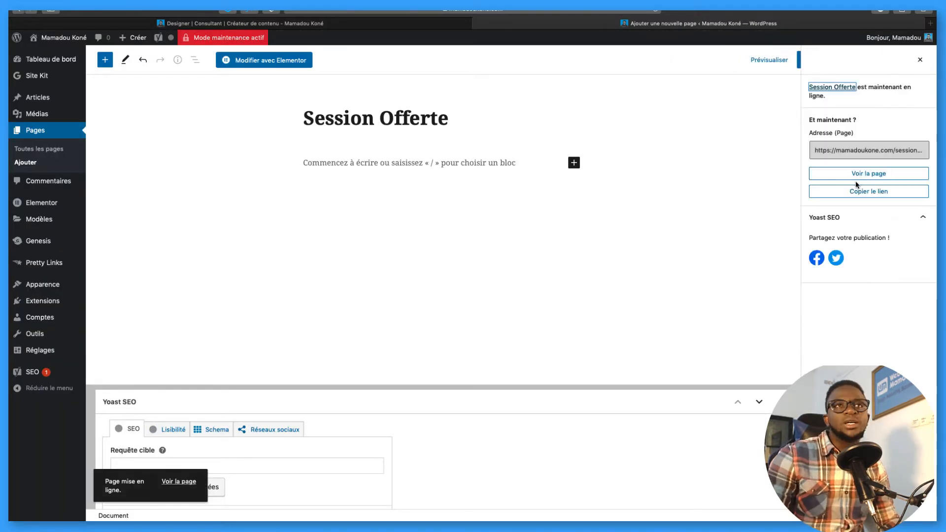
Step: Set the URL slug of the Session Offerte page to "30min" and update the page
{"action": "left_click", "coordinate": [922, 60]}
{"action": "left_click", "coordinate": [833, 293]}
{"action": "triple_click", "coordinate": [826, 327]}
{"action": "type", "text": "30min"}
{"action": "left_click", "coordinate": [821, 60]}
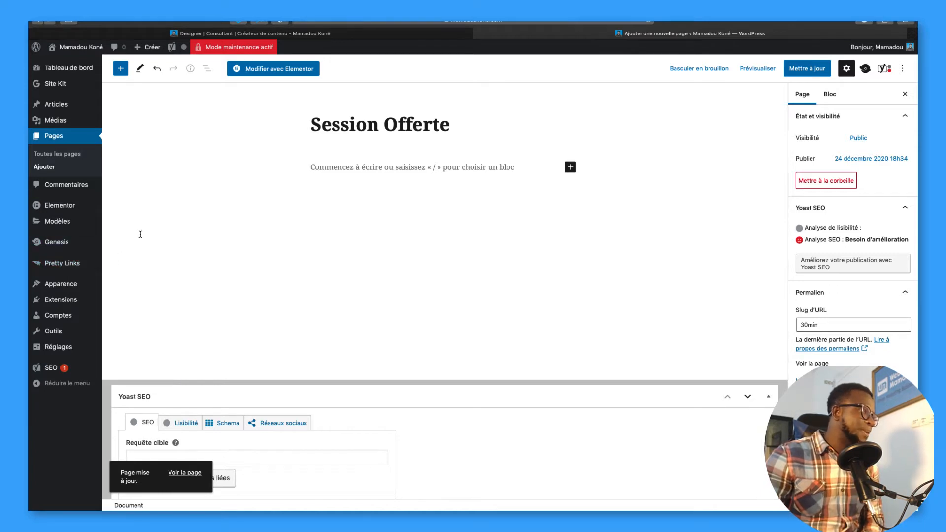
Step: Open the site's navigation menu for editing and remove its Landing Page and Home items
{"action": "mouse_move", "coordinate": [66, 289]}
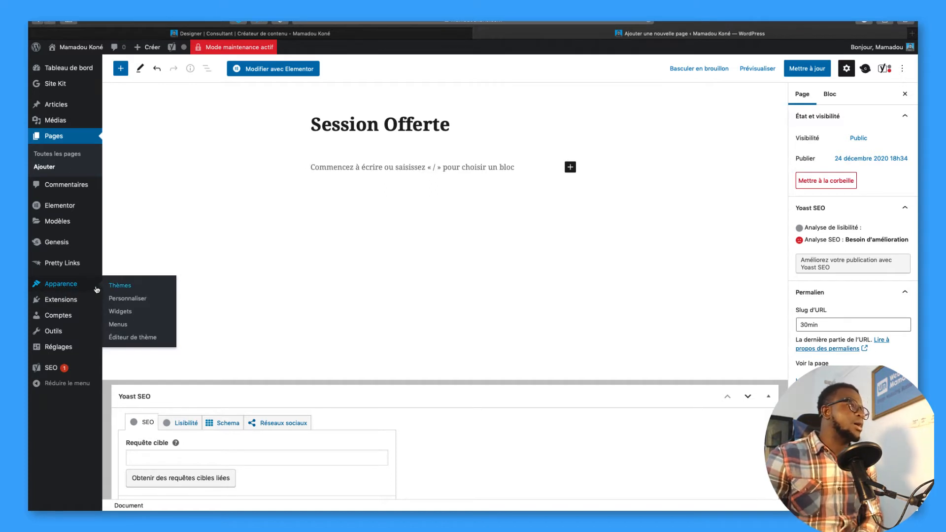
{"action": "left_click", "coordinate": [118, 323]}
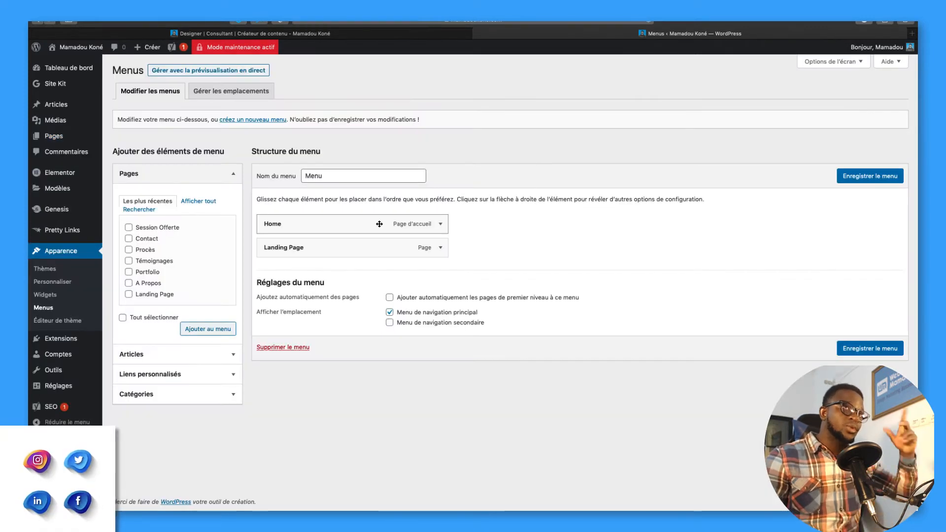
{"action": "left_click", "coordinate": [374, 177]}
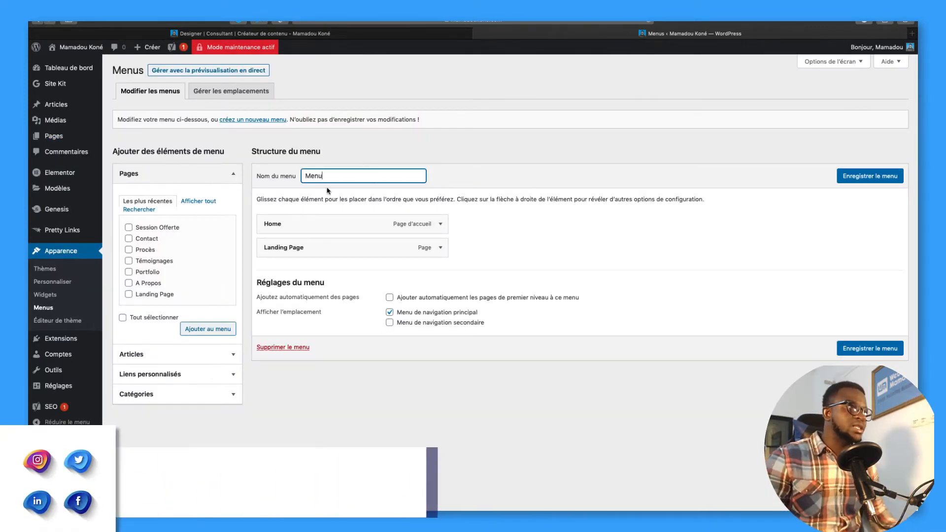
{"action": "left_click", "coordinate": [440, 248]}
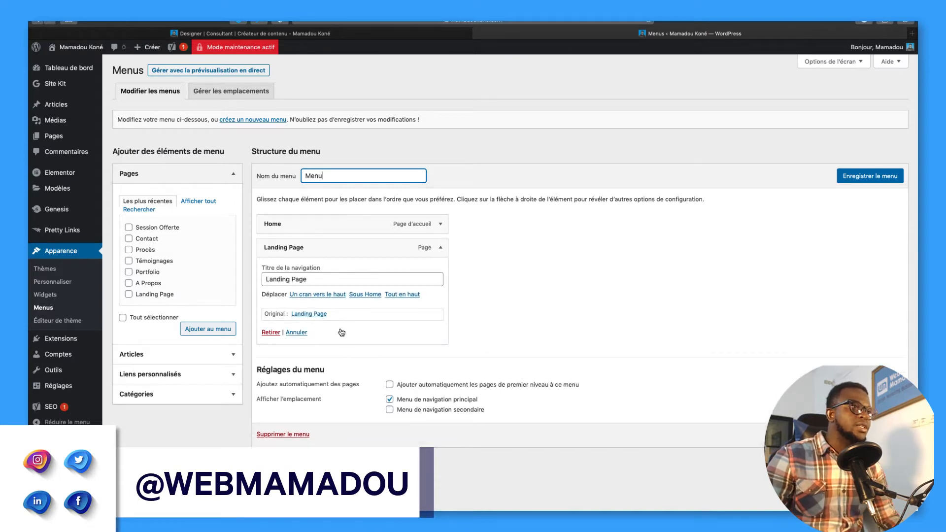
{"action": "left_click", "coordinate": [277, 334]}
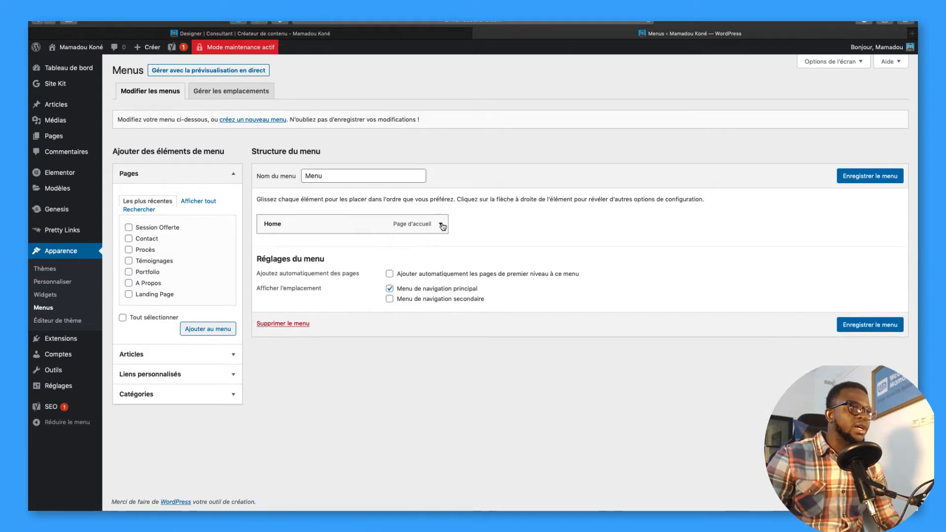
{"action": "left_click", "coordinate": [440, 224]}
{"action": "left_click", "coordinate": [271, 296]}
Step: Rename the navigation menu as "Menu Principal" and save it
{"action": "left_click", "coordinate": [370, 177]}
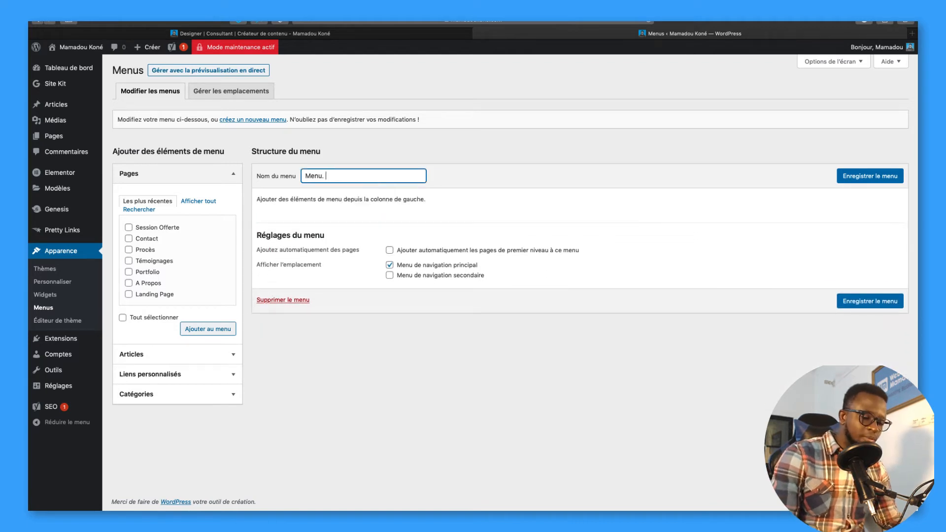
{"action": "type", "text": "."}
{"action": "key", "text": "BackSpace"}
{"action": "type", "text": "Pr"}
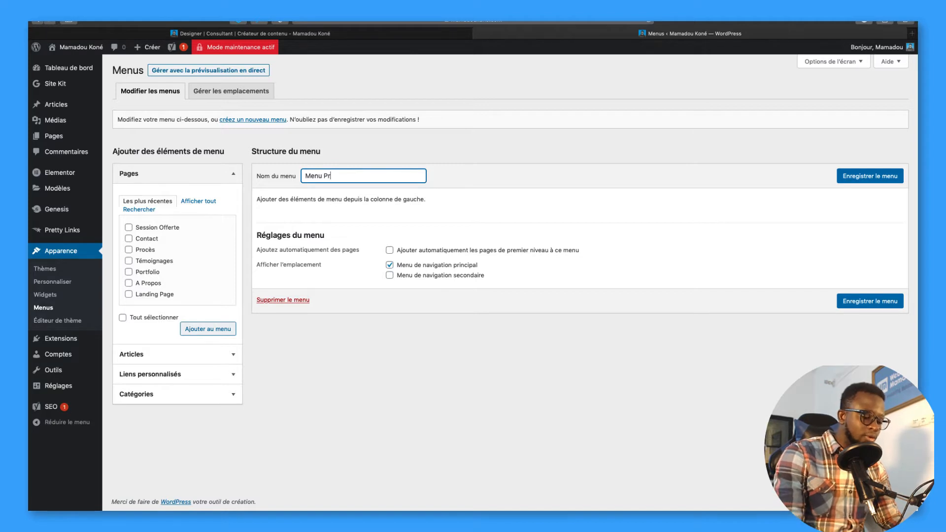
{"action": "type", "text": "incipal"}
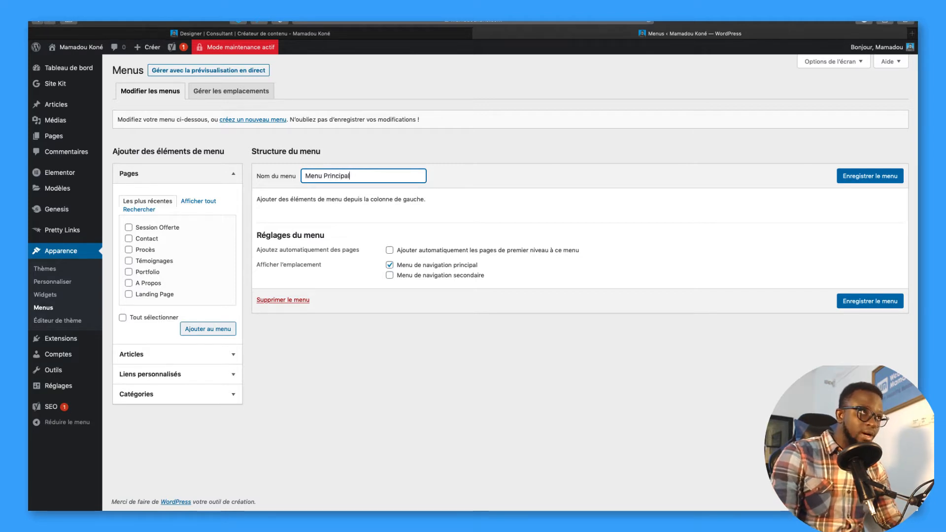
{"action": "left_click", "coordinate": [858, 176]}
Step: Add the Accueil, A Propos, Portfolio, Témoignages, Procès and Contact pages to the menu
{"action": "left_click", "coordinate": [129, 266]}
{"action": "left_click", "coordinate": [129, 277]}
{"action": "left_click", "coordinate": [128, 289]}
{"action": "left_click", "coordinate": [129, 300]}
{"action": "left_click", "coordinate": [128, 311]}
{"action": "left_click", "coordinate": [208, 356]}
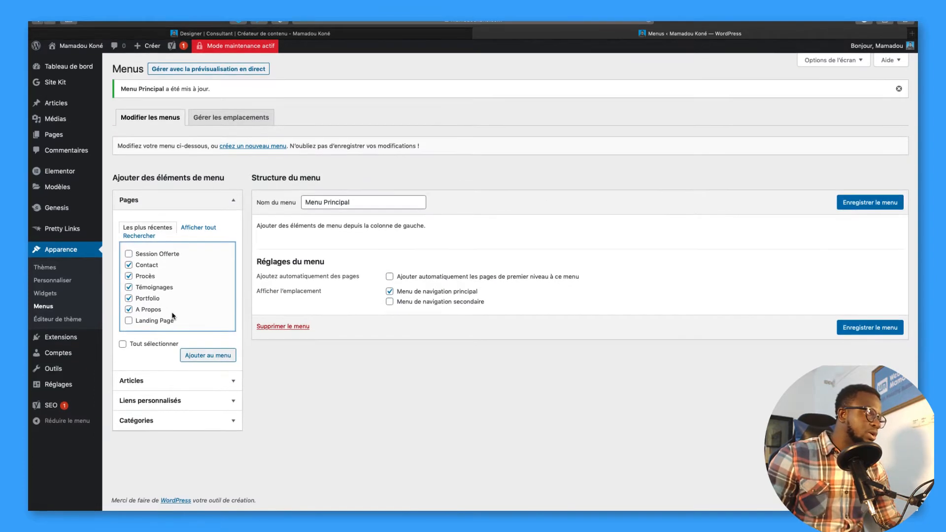
{"action": "left_click", "coordinate": [198, 229]}
{"action": "left_click", "coordinate": [129, 256]}
{"action": "left_click", "coordinate": [208, 360]}
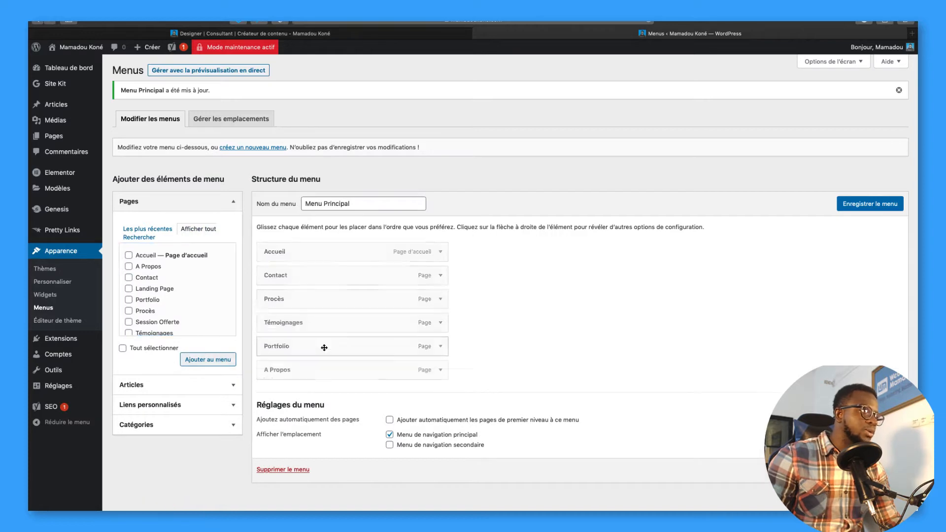
Step: Reorder the menu items as Accueil, A Propos, Portfolio, Témoignages, Procès, Contact, checking the order against the Adobe XD wireframe
{"action": "left_click_drag", "start_coordinate": [308, 372], "coordinate": [306, 277]}
{"action": "left_click_drag", "start_coordinate": [303, 348], "coordinate": [320, 296]}
{"action": "key", "text": "super+Tab"}
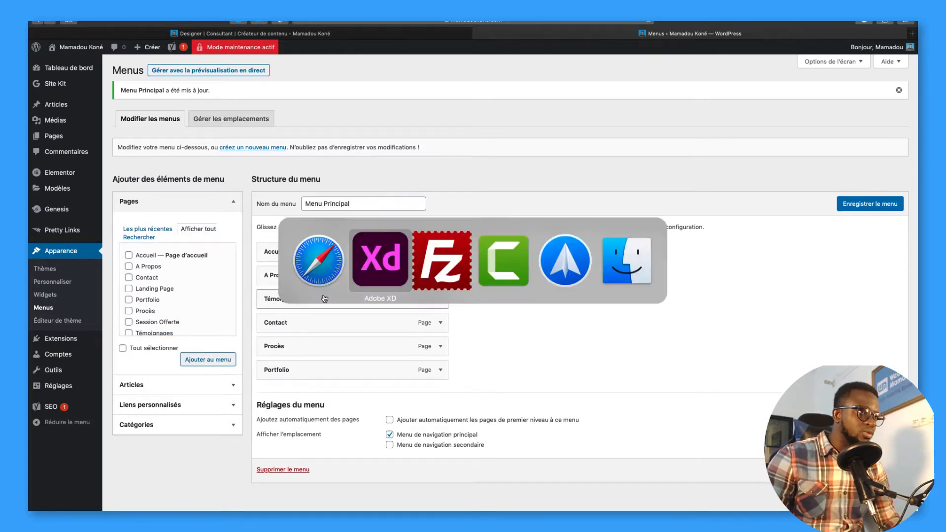
{"action": "key", "text": "super+Tab"}
{"action": "scroll", "coordinate": [300, 315], "scroll_direction": "down", "scroll_amount": 1}
{"action": "left_click_drag", "start_coordinate": [288, 359], "coordinate": [295, 299]}
{"action": "left_click_drag", "start_coordinate": [308, 344], "coordinate": [307, 373]}
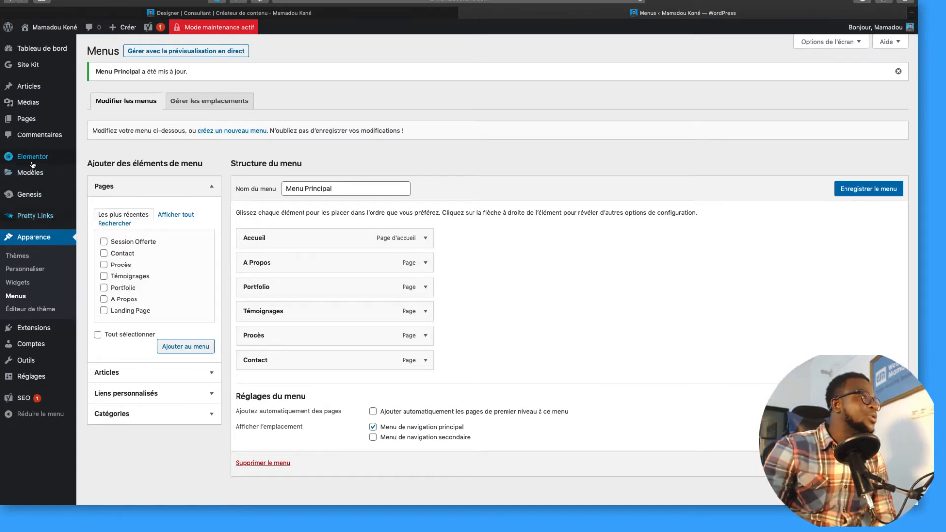
Step: In the theme builder, rename the header template as "Menu mk122020", set its slug to "menu-mk122020" and update it
{"action": "mouse_move", "coordinate": [35, 177]}
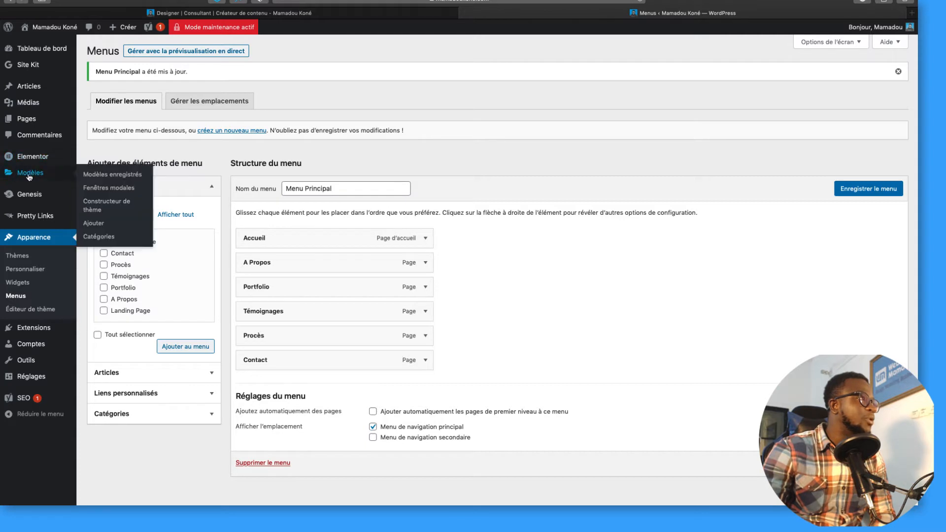
{"action": "left_click", "coordinate": [106, 204]}
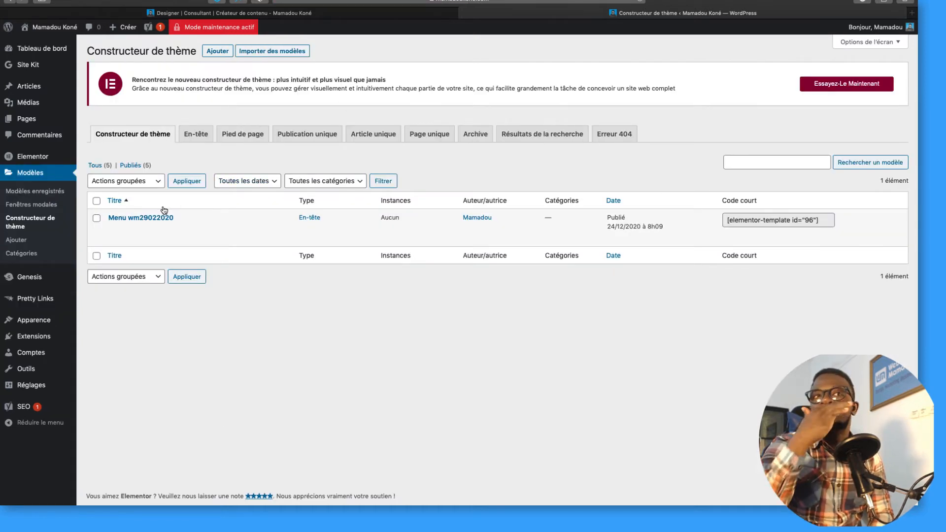
{"action": "mouse_move", "coordinate": [181, 232]}
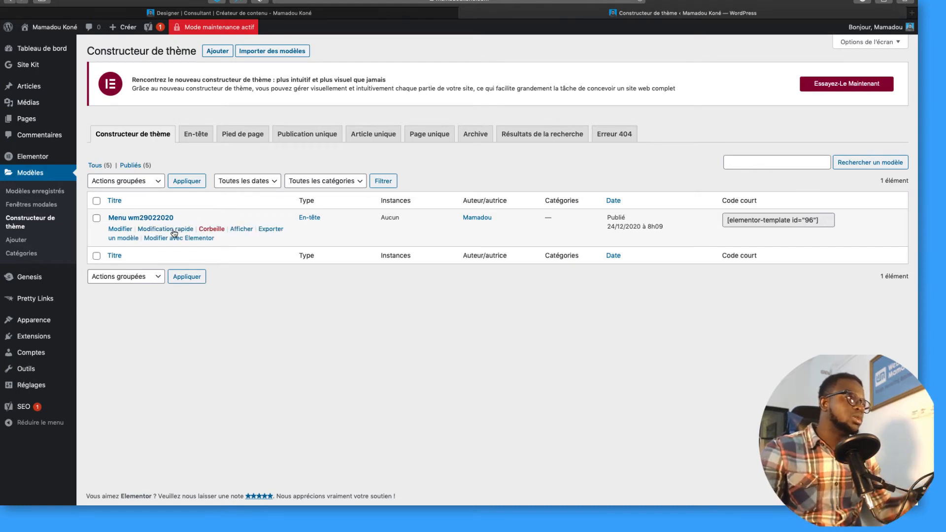
{"action": "left_click", "coordinate": [171, 229]}
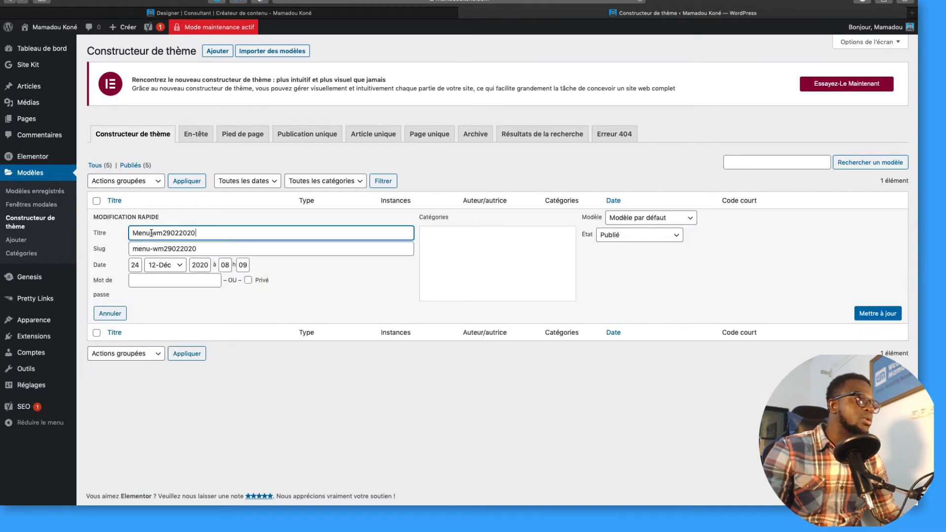
{"action": "left_click_drag", "start_coordinate": [152, 233], "coordinate": [248, 234]}
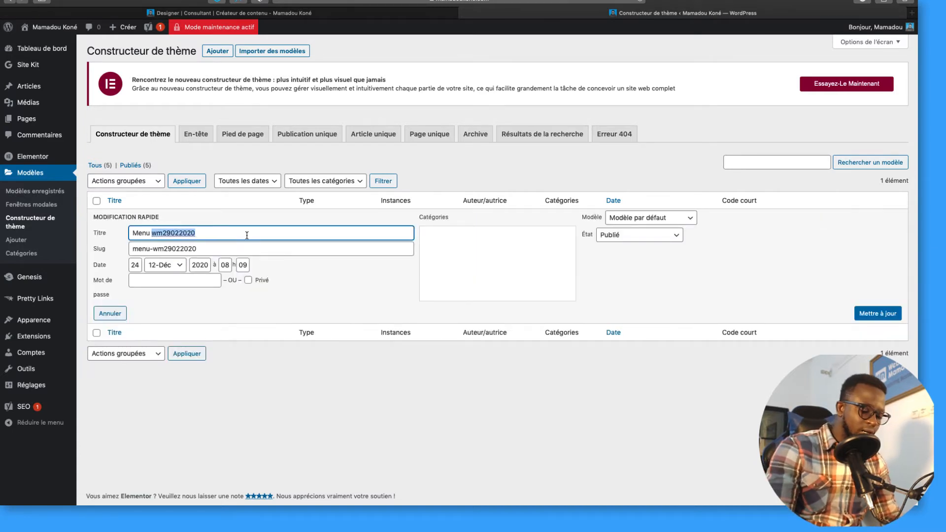
{"action": "type", "text": "mk"}
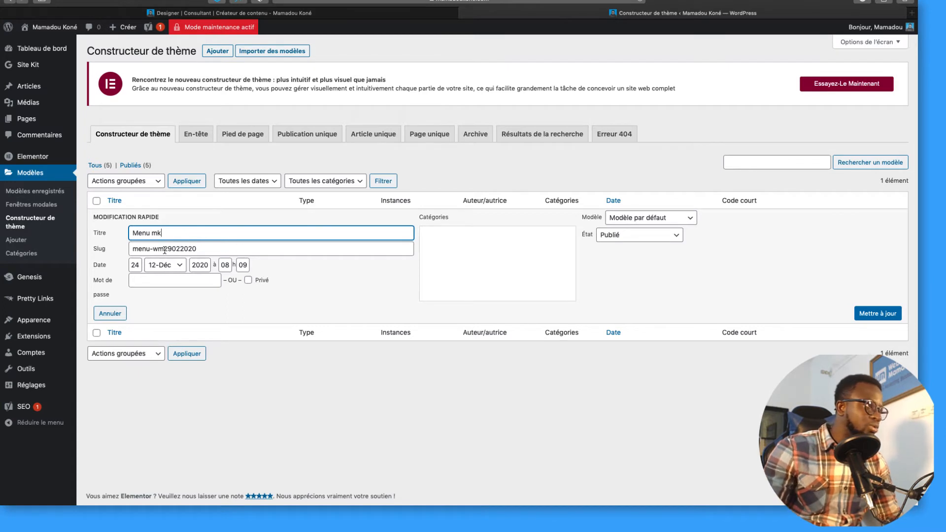
{"action": "left_click_drag", "start_coordinate": [153, 249], "coordinate": [239, 252]}
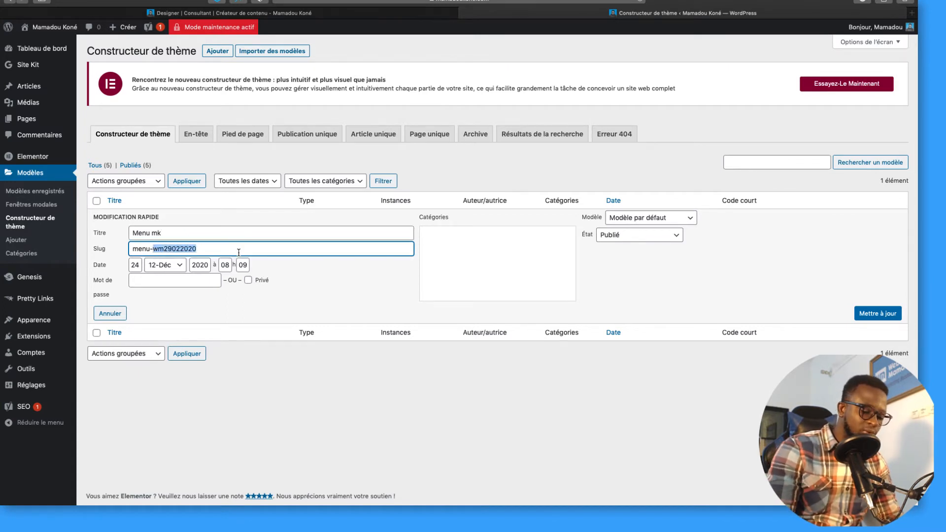
{"action": "type", "text": "mk"}
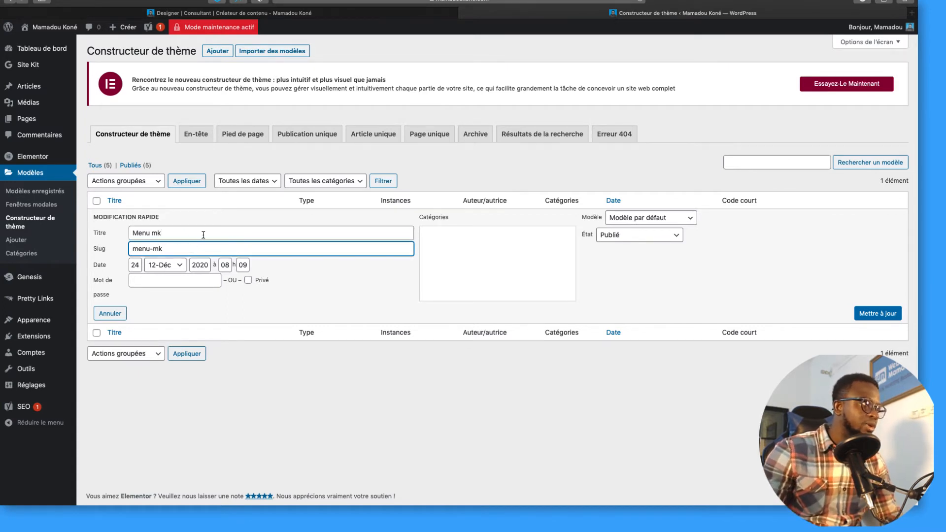
{"action": "left_click", "coordinate": [180, 233]}
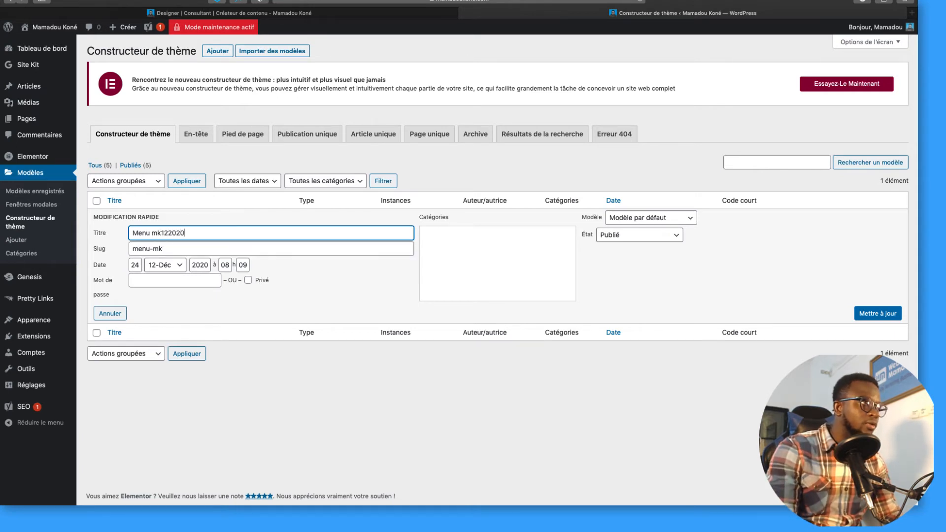
{"action": "left_click", "coordinate": [171, 250]}
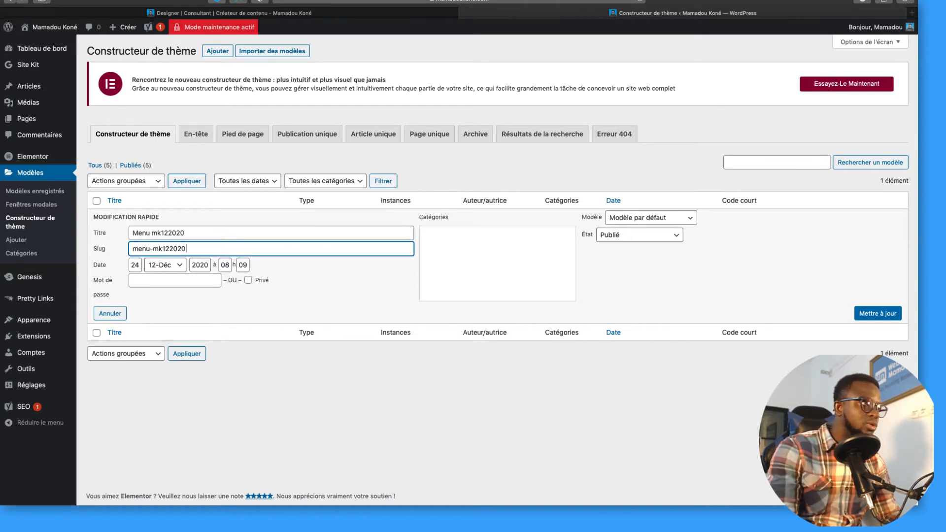
{"action": "left_click", "coordinate": [870, 314]}
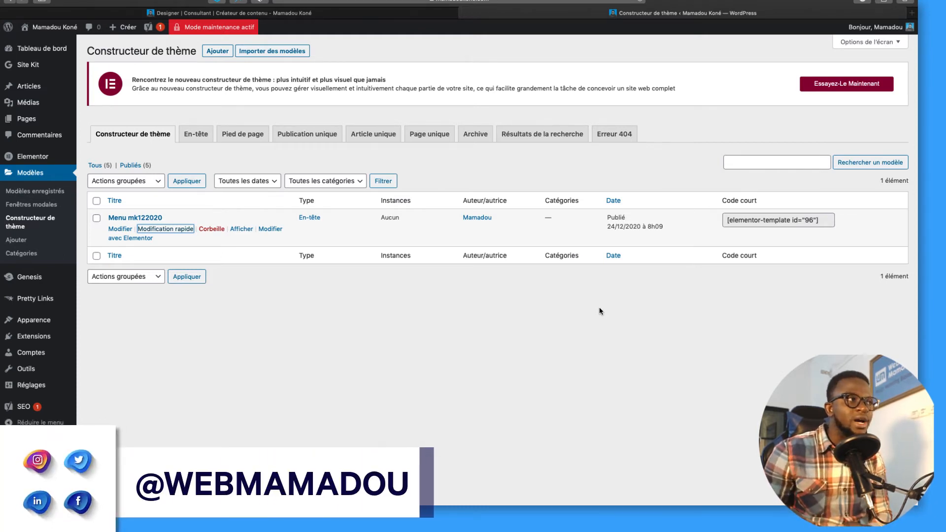
Step: Open the Menu mk122020 header template in the Elementor editor and dock the Navigator
{"action": "left_click", "coordinate": [138, 240]}
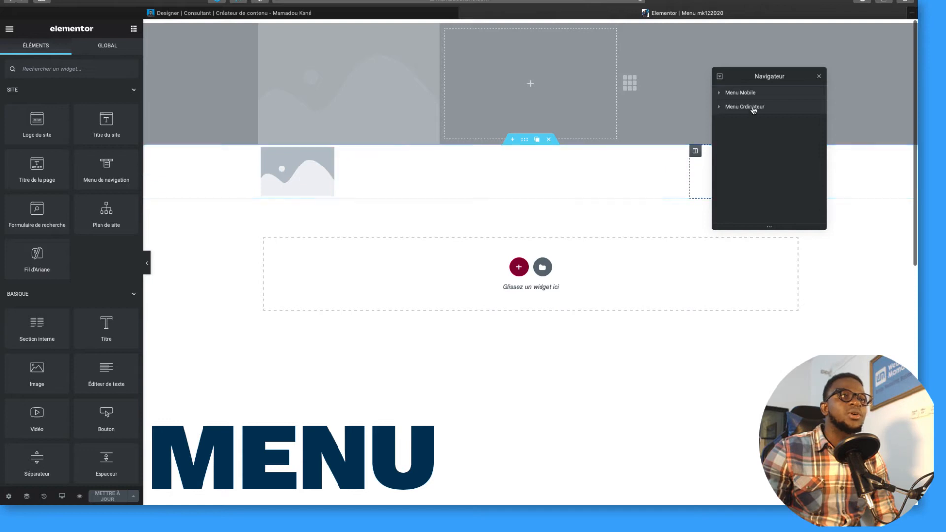
{"action": "left_click_drag", "start_coordinate": [785, 73], "coordinate": [895, 224]}
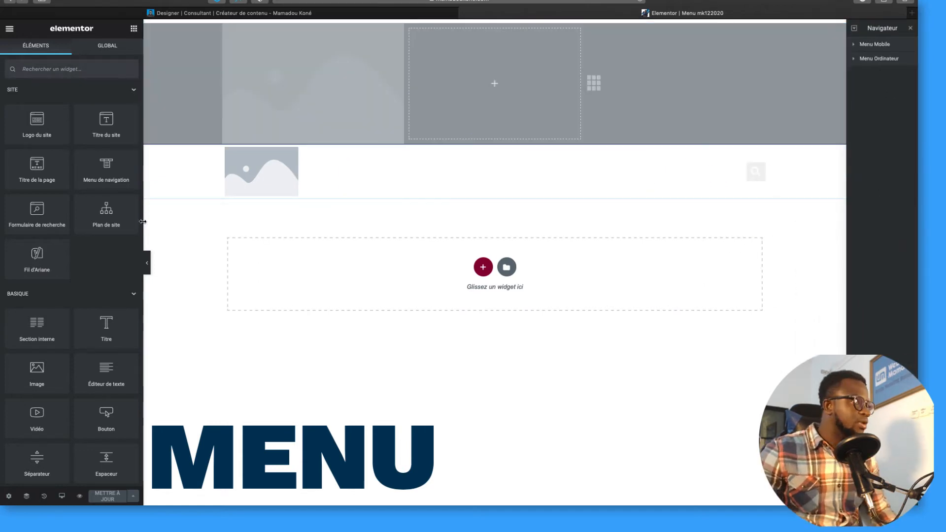
Step: Replace the placeholder logo in the Menu Ordinateur section with the MKONE logo image from the Documents folder
{"action": "left_click", "coordinate": [253, 186]}
{"action": "right_click", "coordinate": [251, 157]}
{"action": "left_click", "coordinate": [252, 154]}
{"action": "left_click", "coordinate": [67, 130]}
{"action": "left_click", "coordinate": [57, 66]}
{"action": "left_click", "coordinate": [459, 238]}
{"action": "left_click", "coordinate": [459, 30]}
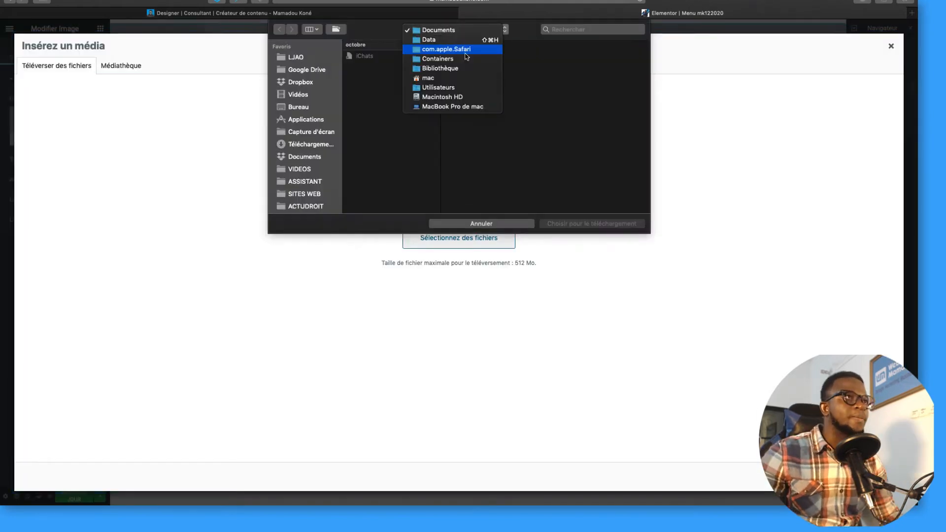
{"action": "left_click", "coordinate": [305, 156]}
{"action": "left_click", "coordinate": [569, 142]}
{"action": "left_click", "coordinate": [582, 65]}
{"action": "left_click", "coordinate": [575, 94]}
{"action": "left_click", "coordinate": [574, 58]}
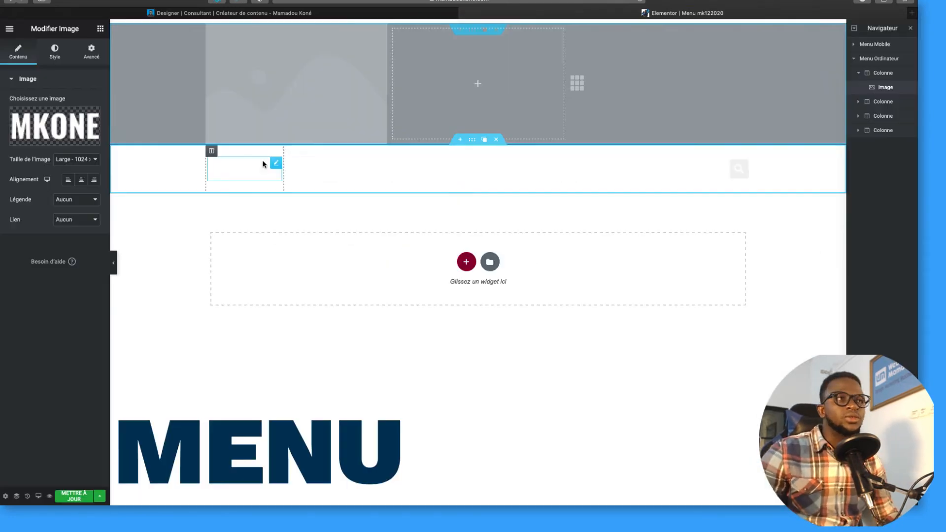
Step: Set the background of the Menu Ordinateur section to the global colour Secondaire
{"action": "left_click", "coordinate": [472, 139]}
{"action": "left_click", "coordinate": [55, 51]}
{"action": "left_click", "coordinate": [66, 122]}
{"action": "left_click", "coordinate": [81, 143]}
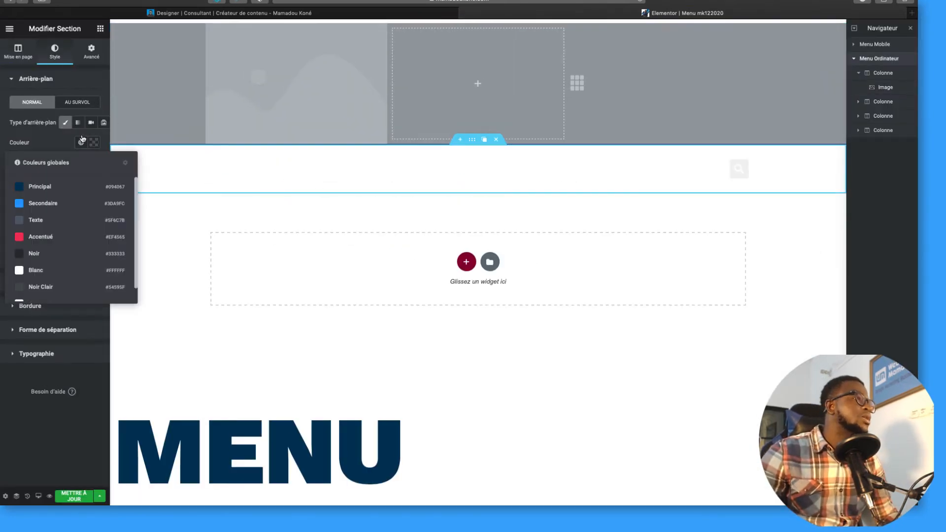
{"action": "left_click", "coordinate": [43, 203]}
Step: Delete the search icon column from the desktop header and widen the navigation menu column
{"action": "left_click", "coordinate": [768, 150]}
{"action": "left_click_drag", "start_coordinate": [570, 182], "coordinate": [681, 177]}
{"action": "left_click_drag", "start_coordinate": [386, 175], "coordinate": [262, 173]}
{"action": "left_click_drag", "start_coordinate": [682, 170], "coordinate": [698, 170]}
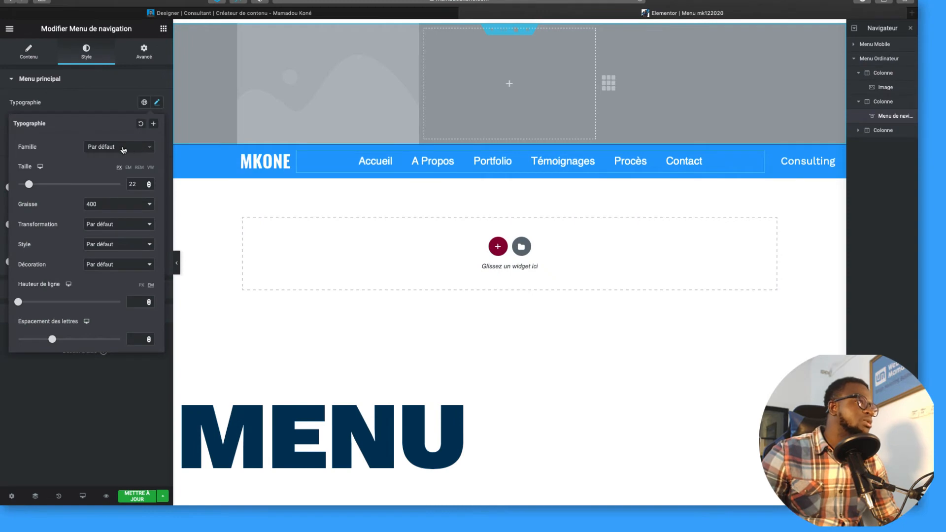
Step: Set the navigation menu's typography to size 18 with uppercase text and adjust its line height
{"action": "left_click", "coordinate": [144, 103]}
{"action": "left_click", "coordinate": [62, 178]}
{"action": "left_click", "coordinate": [157, 103]}
{"action": "double_click", "coordinate": [132, 184]}
{"action": "type", "text": "18"}
{"action": "left_click", "coordinate": [119, 225]}
{"action": "left_click", "coordinate": [119, 234]}
{"action": "left_click", "coordinate": [136, 302]}
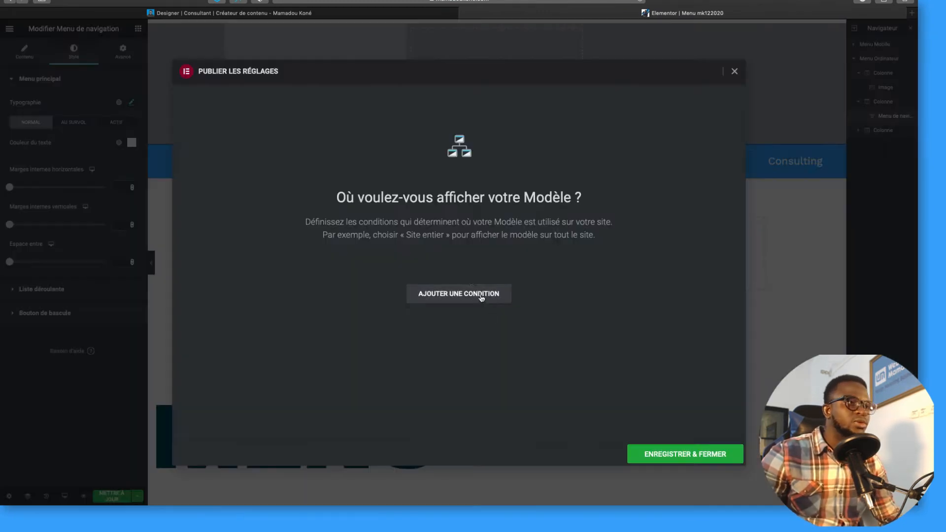
Step: Add a display condition to the header template, then save and close the publish settings
{"action": "left_click", "coordinate": [481, 295]}
{"action": "left_click", "coordinate": [665, 454]}
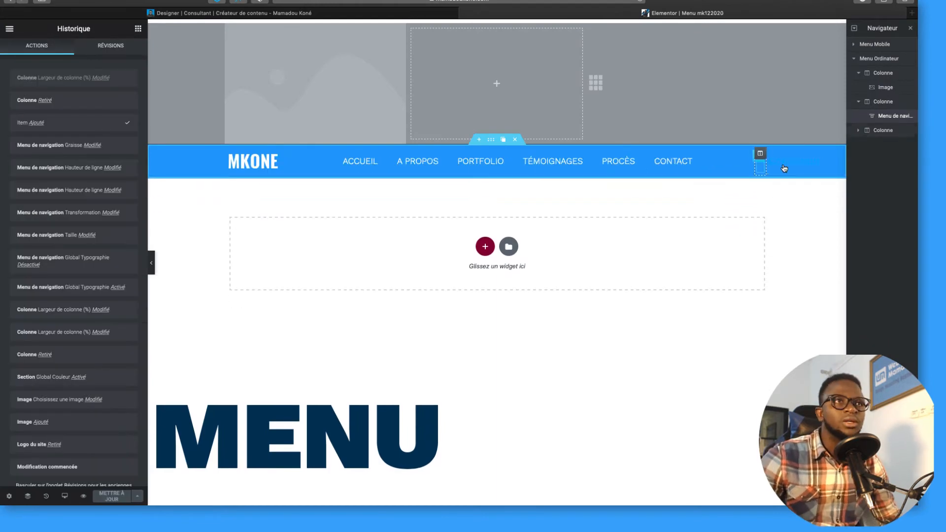
Step: Narrow the navigation menu column in the desktop header and centre-align the menu items
{"action": "left_click_drag", "start_coordinate": [753, 171], "coordinate": [687, 171]}
{"action": "left_click", "coordinate": [681, 155]}
{"action": "left_click", "coordinate": [132, 162]}
{"action": "left_click", "coordinate": [106, 162]}
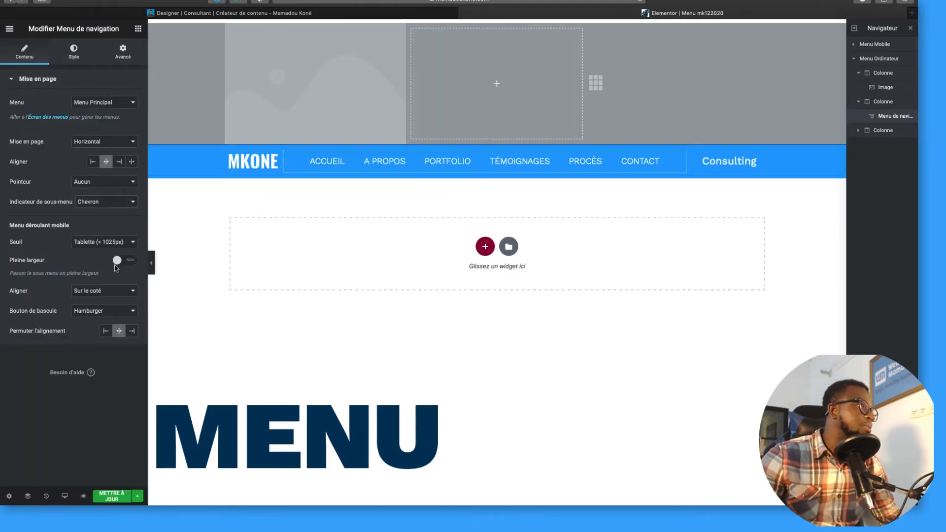
Step: Change the desktop header section's background to the global colour Principal
{"action": "left_click", "coordinate": [759, 156]}
{"action": "left_click", "coordinate": [496, 140]}
{"action": "left_click", "coordinate": [119, 142]}
{"action": "left_click", "coordinate": [44, 183]}
Step: Set the Consulting button's background to the global colour Secondaire
{"action": "left_click", "coordinate": [759, 156]}
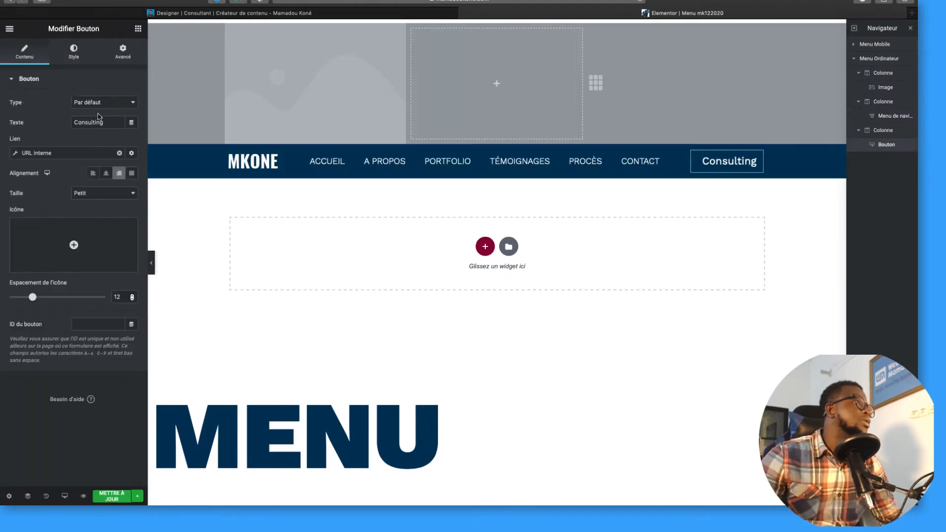
{"action": "left_click", "coordinate": [73, 52]}
{"action": "left_click", "coordinate": [118, 183]}
{"action": "left_click", "coordinate": [75, 246]}
Step: Style the Consulting button's hover state with the global colour Blanc for its text and border
{"action": "left_click", "coordinate": [102, 144]}
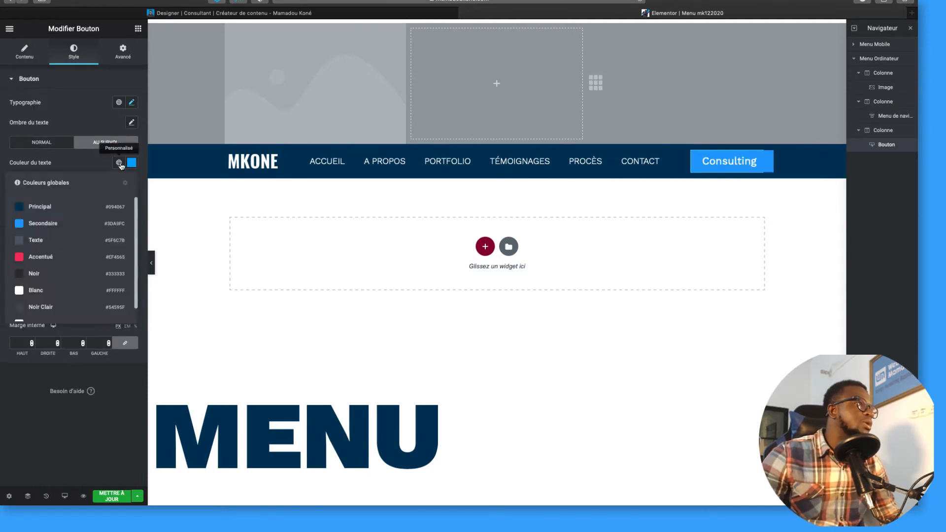
{"action": "left_click", "coordinate": [105, 240]}
{"action": "left_click", "coordinate": [101, 250]}
{"action": "left_click", "coordinate": [74, 234]}
{"action": "left_click", "coordinate": [78, 265]}
{"action": "left_click", "coordinate": [119, 308]}
{"action": "left_click", "coordinate": [31, 434]}
{"action": "left_click", "coordinate": [119, 146]}
{"action": "left_click", "coordinate": [19, 271]}
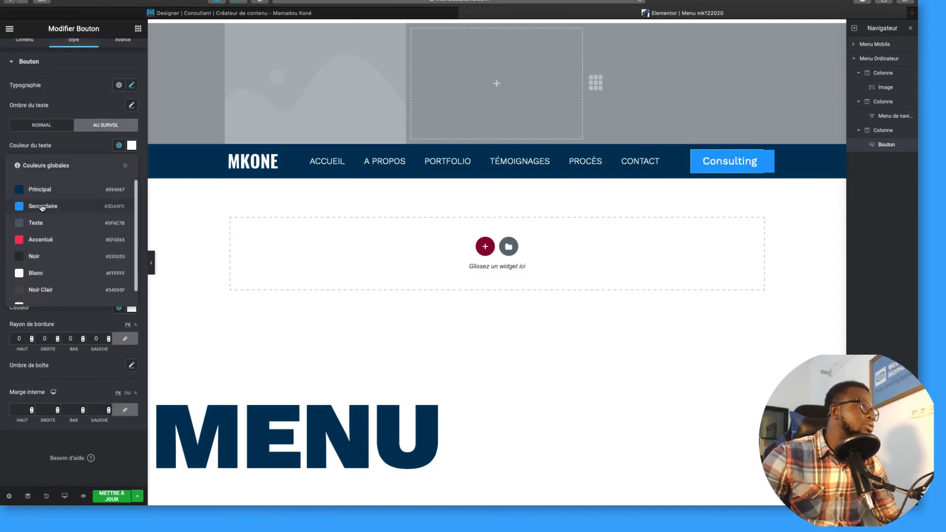
{"action": "left_click", "coordinate": [646, 217]}
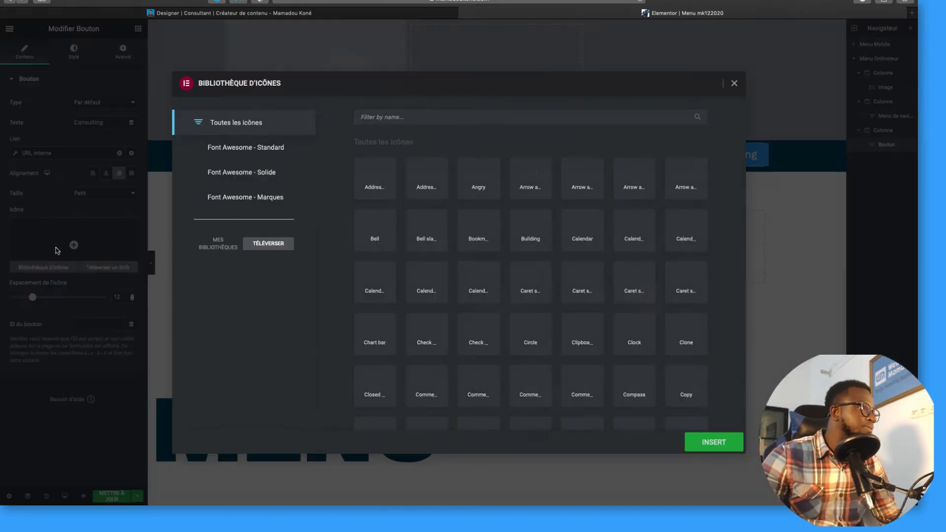
Step: Insert a right-arrow icon after the Consulting button's text
{"action": "type", "text": "ar"}
{"action": "left_click", "coordinate": [374, 281]}
{"action": "left_click", "coordinate": [711, 441]}
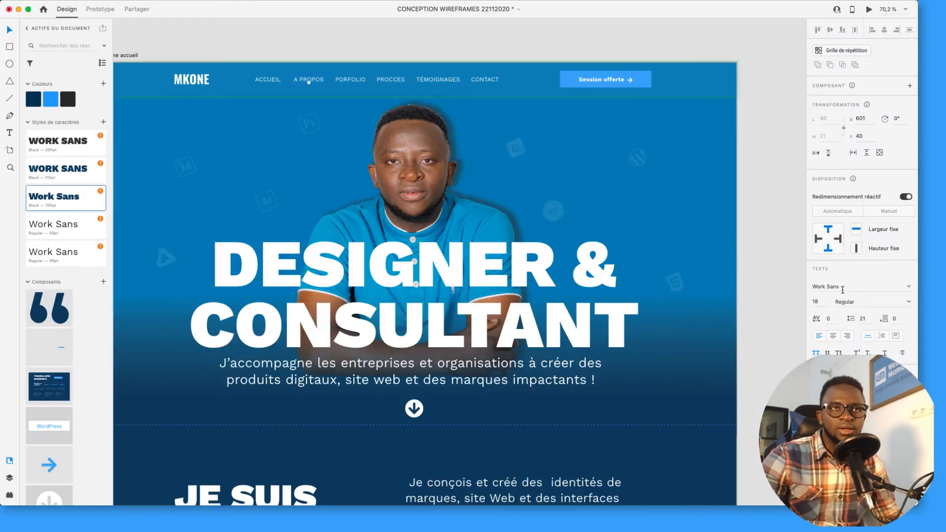
Step: Toggle the layout grid on the Adobe XD homepage wireframe and examine the width its header elements span
{"action": "key", "text": "super+shift+apostrophe"}
{"action": "left_click_drag", "start_coordinate": [173, 73], "coordinate": [656, 89]}
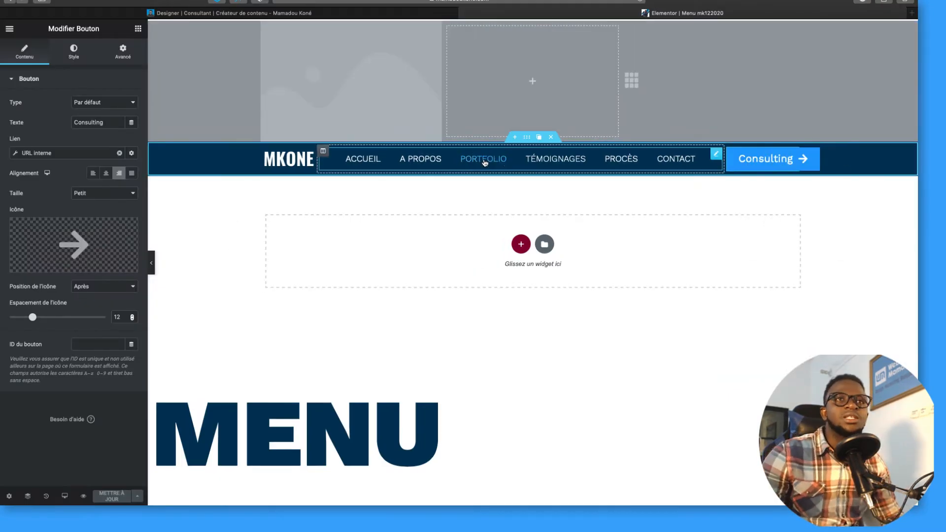
Step: Set the content width to 1440 in Elementor's site layout settings, update, and return to the header editor
{"action": "left_click", "coordinate": [138, 28]}
{"action": "left_click", "coordinate": [69, 75]}
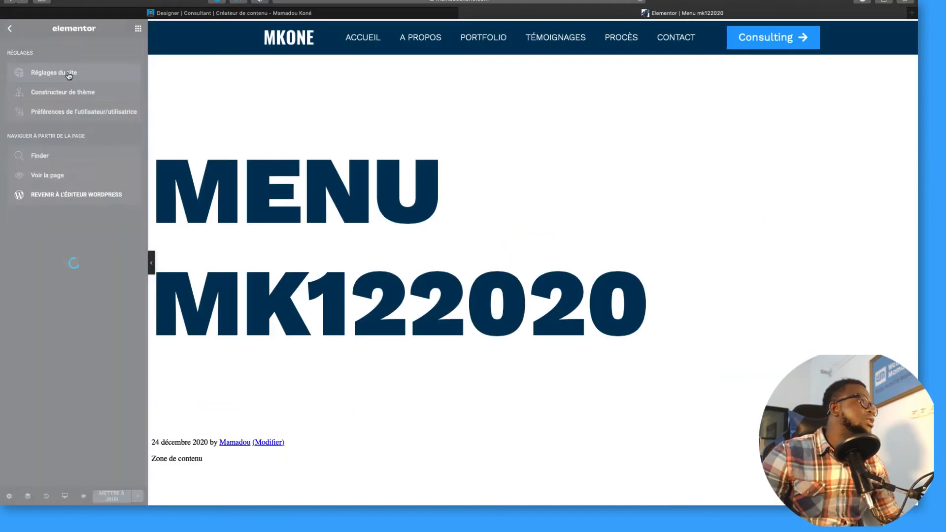
{"action": "left_click", "coordinate": [67, 280]}
{"action": "double_click", "coordinate": [120, 93]}
{"action": "type", "text": "1440"}
{"action": "left_click", "coordinate": [112, 497]}
{"action": "left_click", "coordinate": [10, 28]}
{"action": "left_click", "coordinate": [138, 28]}
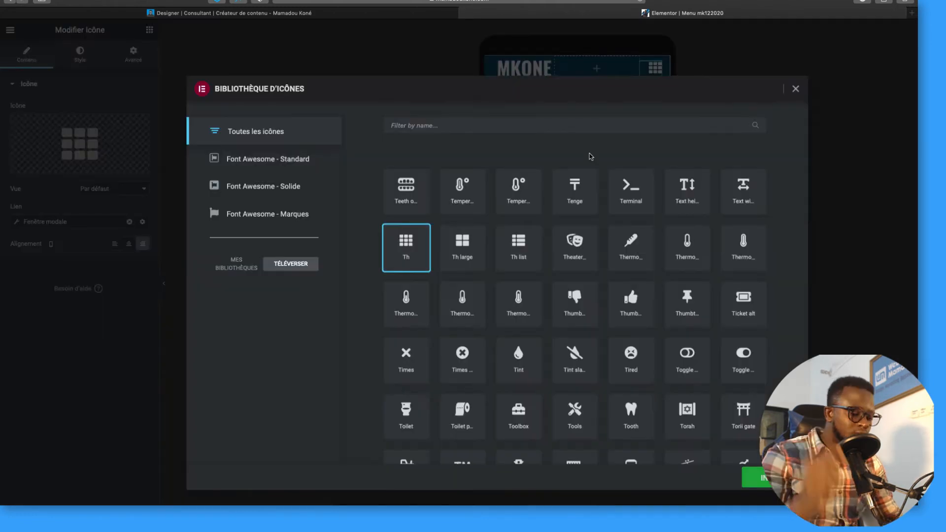
{"action": "type", "text": "me"}
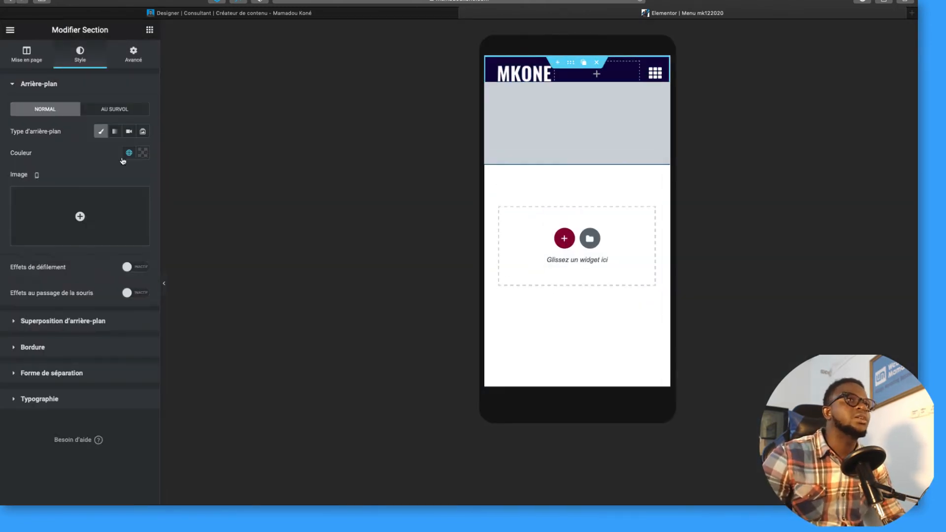
Step: Set the mobile menu section's background colour and update the header
{"action": "left_click", "coordinate": [143, 153]}
{"action": "left_click", "coordinate": [112, 171]}
{"action": "double_click", "coordinate": [111, 173]}
{"action": "scroll", "coordinate": [69, 400], "scroll_direction": "down", "scroll_amount": 2}
{"action": "left_click", "coordinate": [122, 494]}
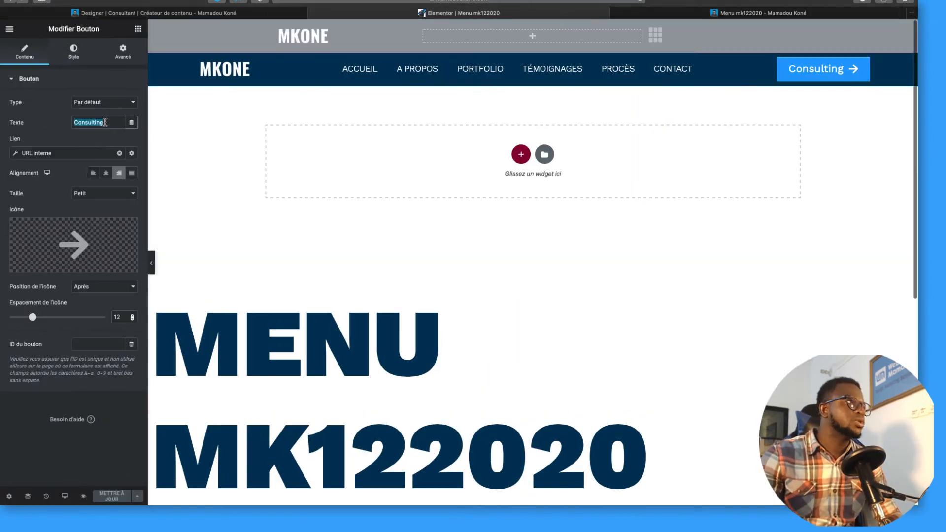
Step: Change the header's Consulting button text to "Appel offert", adjust its column width, and check the page preview
{"action": "type", "text": "Session découverte"}
{"action": "left_click_drag", "start_coordinate": [771, 70], "coordinate": [713, 70]}
{"action": "triple_click", "coordinate": [101, 123]}
{"action": "type", "text": "30 min offerte"}
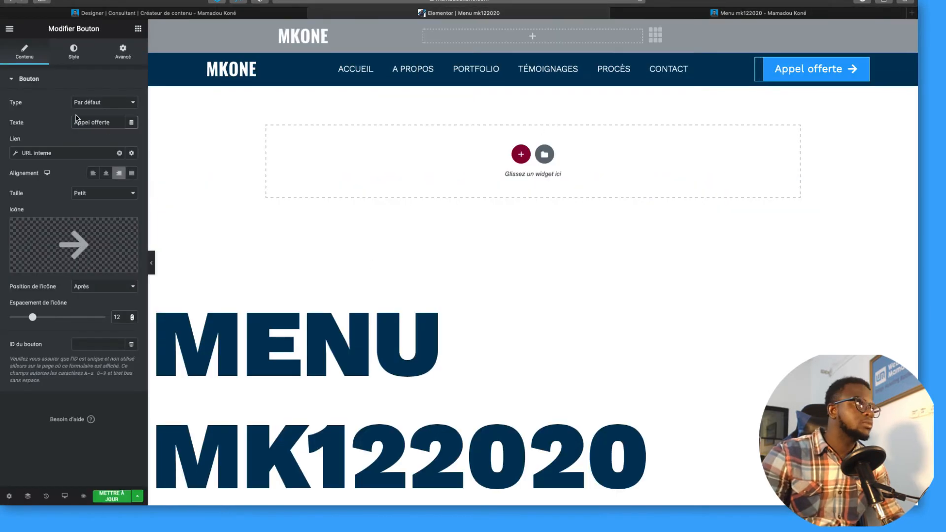
{"action": "key", "text": "BackSpace"}
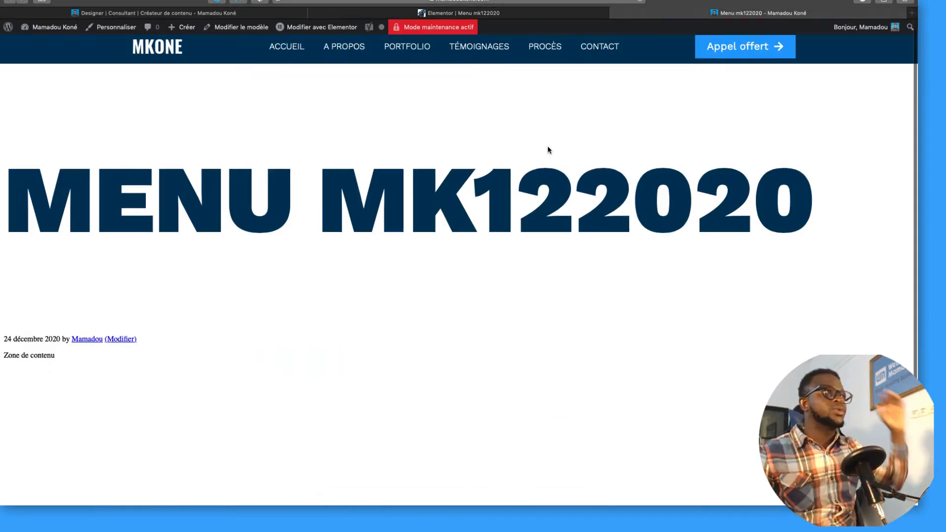
{"action": "scroll", "coordinate": [548, 146], "scroll_direction": "down", "scroll_amount": 3}
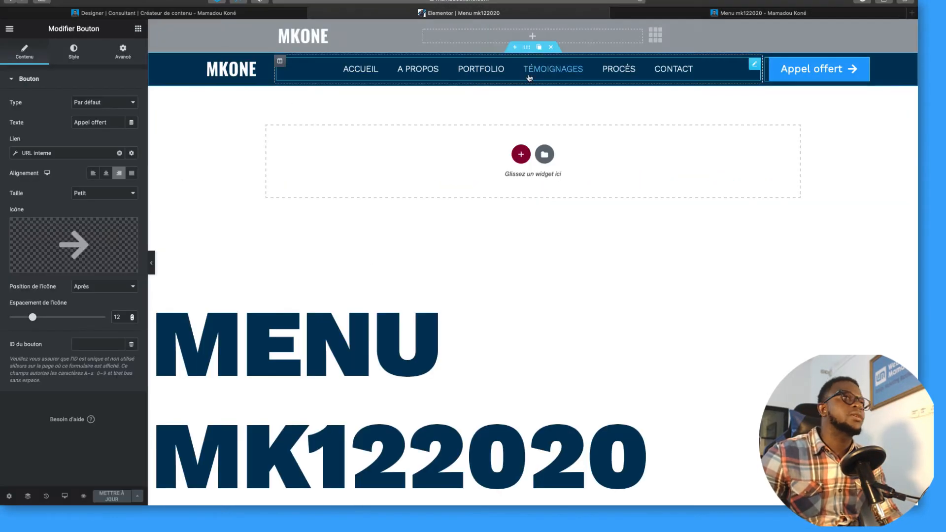
Step: Give the Menu Ordinateur section a custom dark blue background colour and update the header
{"action": "key", "text": "super+i"}
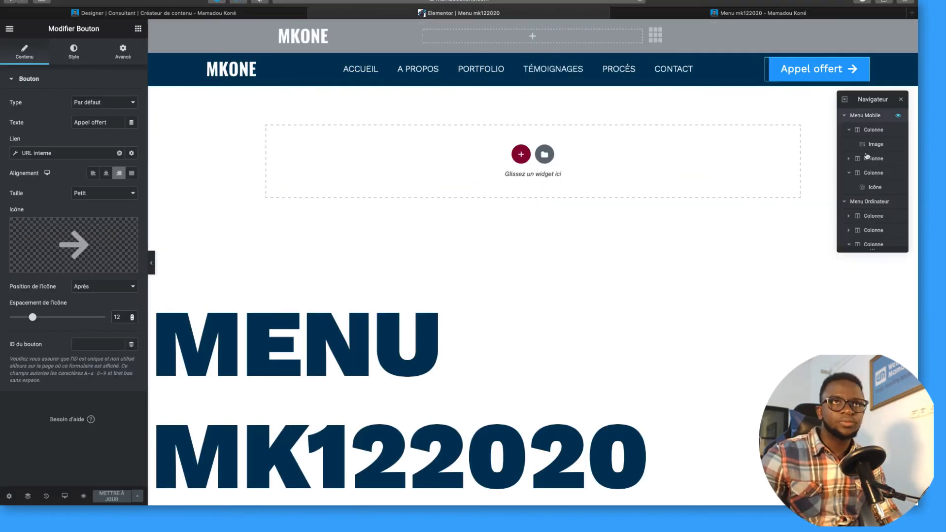
{"action": "left_click", "coordinate": [844, 100]}
{"action": "left_click", "coordinate": [861, 130]}
{"action": "left_click", "coordinate": [118, 142]}
{"action": "left_click", "coordinate": [132, 143]}
{"action": "left_click", "coordinate": [99, 354]}
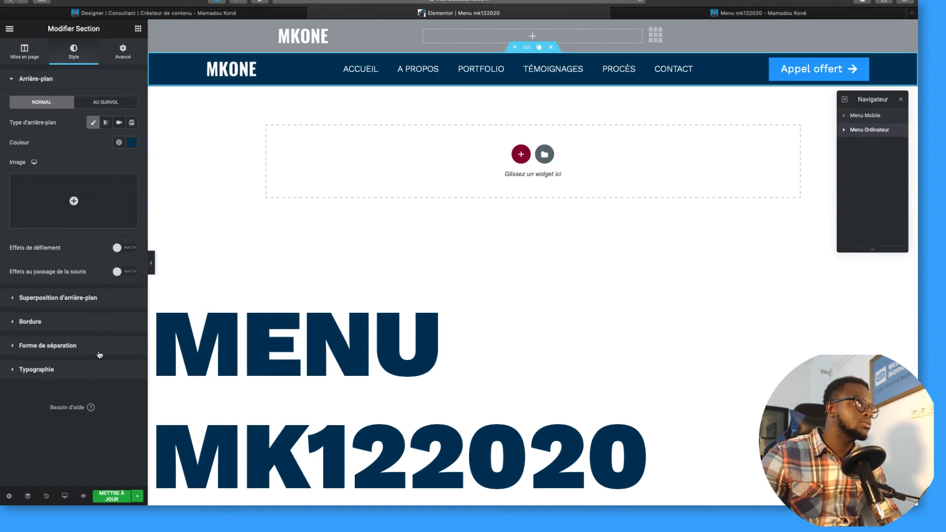
{"action": "left_click", "coordinate": [122, 51]}
{"action": "key", "text": "super+s"}
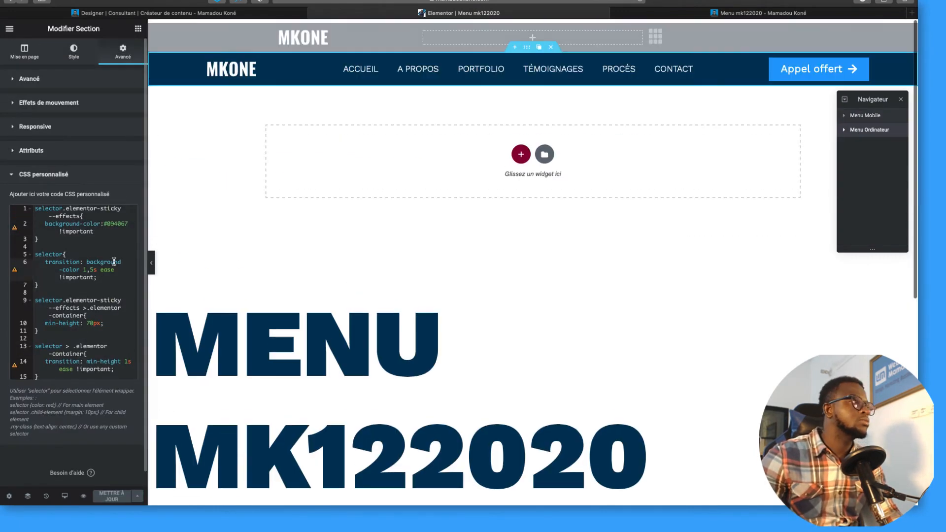
Step: In the desktop menu section's custom CSS, set the background-color transition to 1,6s and the sticky min-height to 70px, and test it while scrolling
{"action": "left_click", "coordinate": [93, 270]}
{"action": "key", "text": "BackSpace"}
{"action": "type", "text": "6"}
{"action": "scroll", "coordinate": [423, 264], "scroll_direction": "down", "scroll_amount": 5}
{"action": "left_click", "coordinate": [114, 496]}
{"action": "left_click", "coordinate": [90, 324]}
{"action": "key", "text": "BackSpace"}
{"action": "type", "text": "7"}
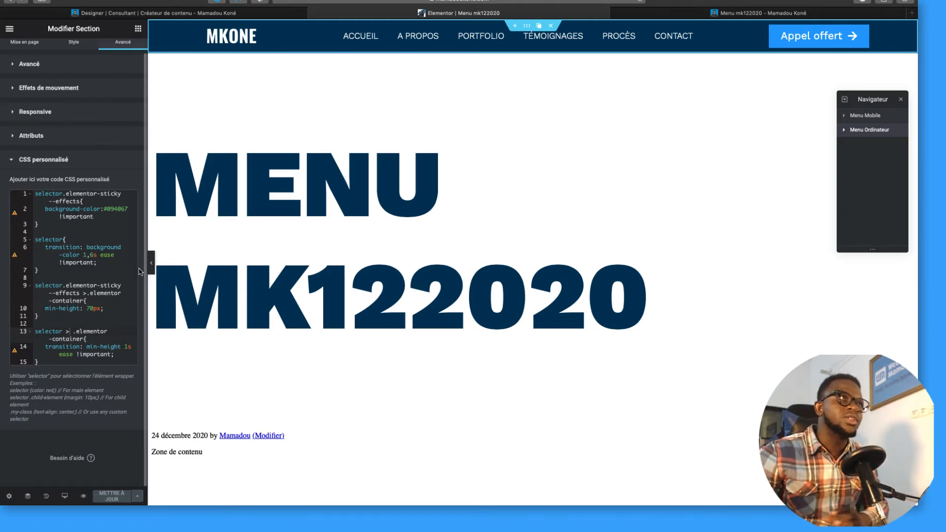
{"action": "scroll", "coordinate": [581, 121], "scroll_direction": "down", "scroll_amount": 4}
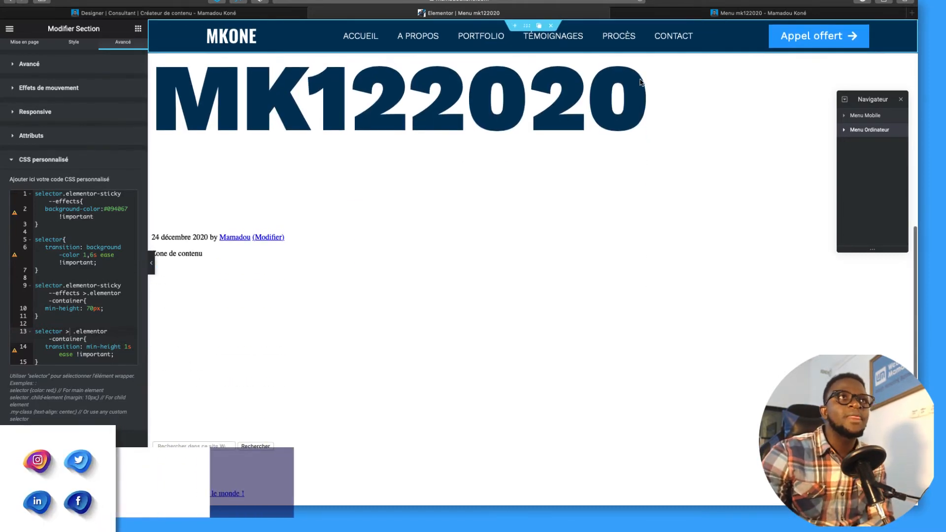
{"action": "scroll", "coordinate": [641, 82], "scroll_direction": "up", "scroll_amount": 6}
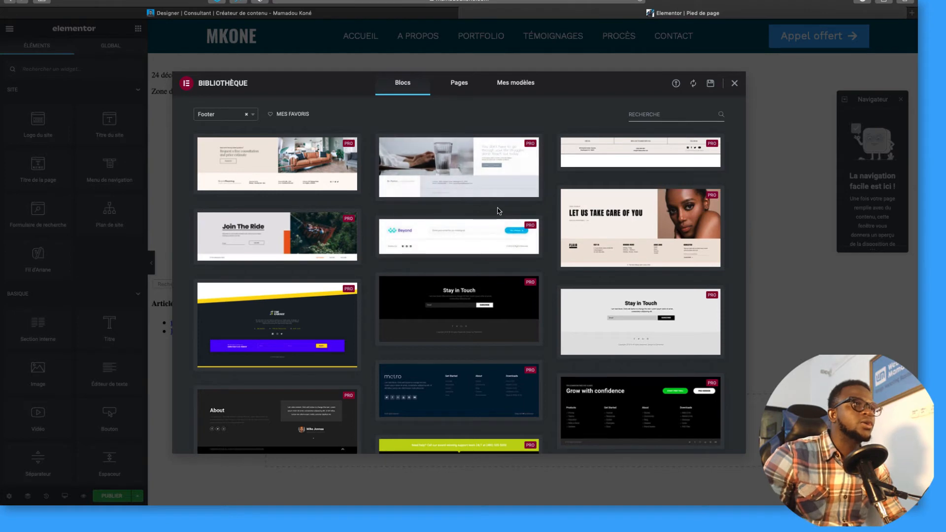
Step: Examine the ready-made Footer blocks in the template library, then close the library without inserting one
{"action": "scroll", "coordinate": [499, 211], "scroll_direction": "down", "scroll_amount": 3}
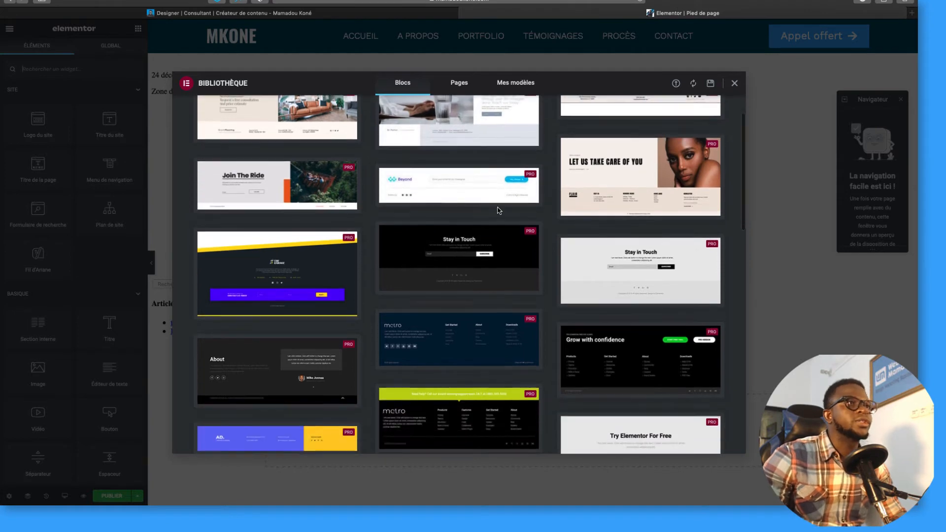
{"action": "scroll", "coordinate": [499, 211], "scroll_direction": "up", "scroll_amount": 3}
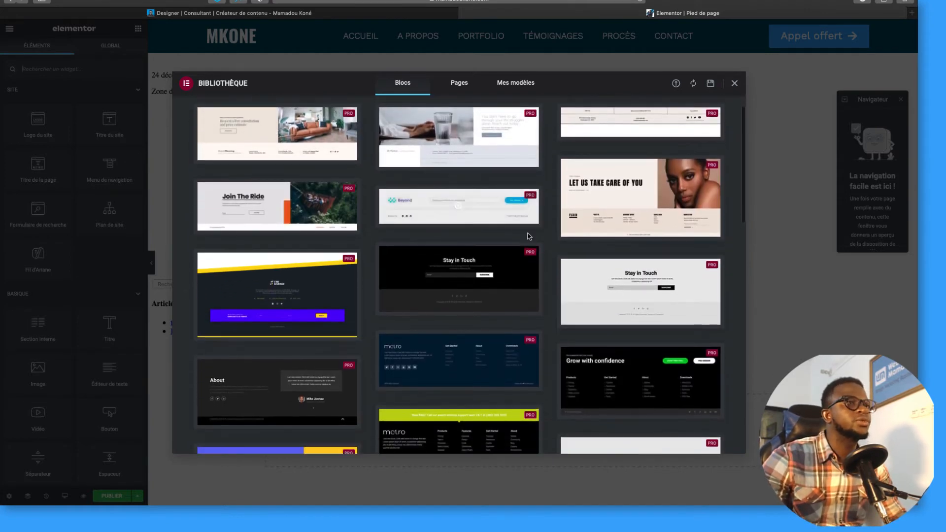
{"action": "scroll", "coordinate": [502, 226], "scroll_direction": "down", "scroll_amount": 2}
{"action": "scroll", "coordinate": [496, 233], "scroll_direction": "down", "scroll_amount": 5}
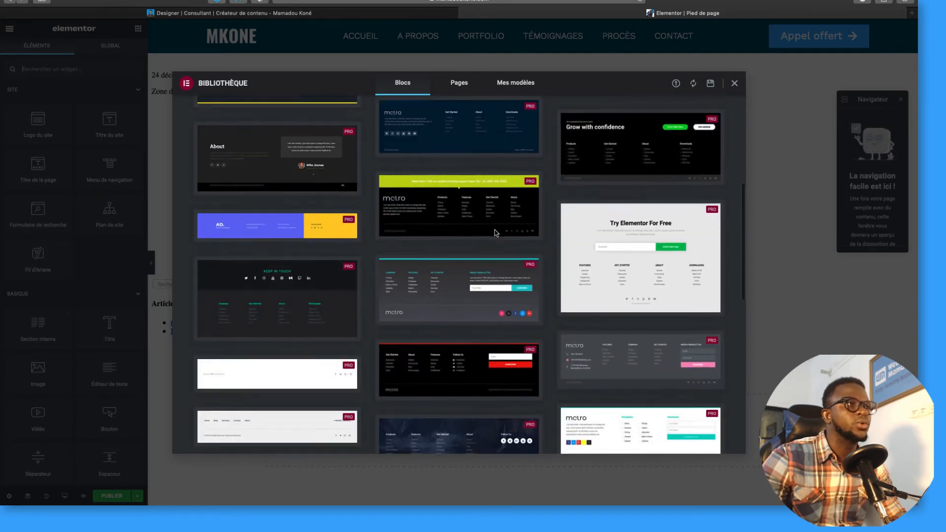
{"action": "scroll", "coordinate": [497, 233], "scroll_direction": "down", "scroll_amount": 6}
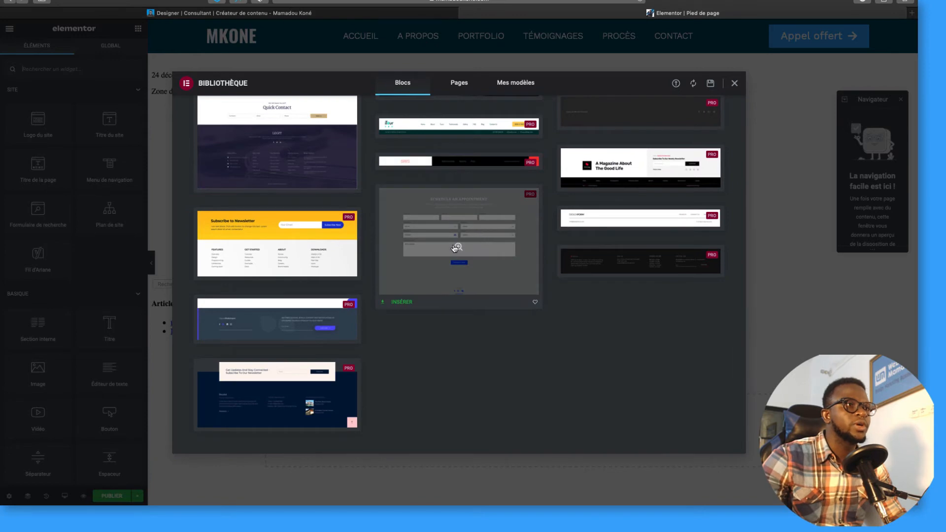
{"action": "scroll", "coordinate": [455, 248], "scroll_direction": "down", "scroll_amount": 2}
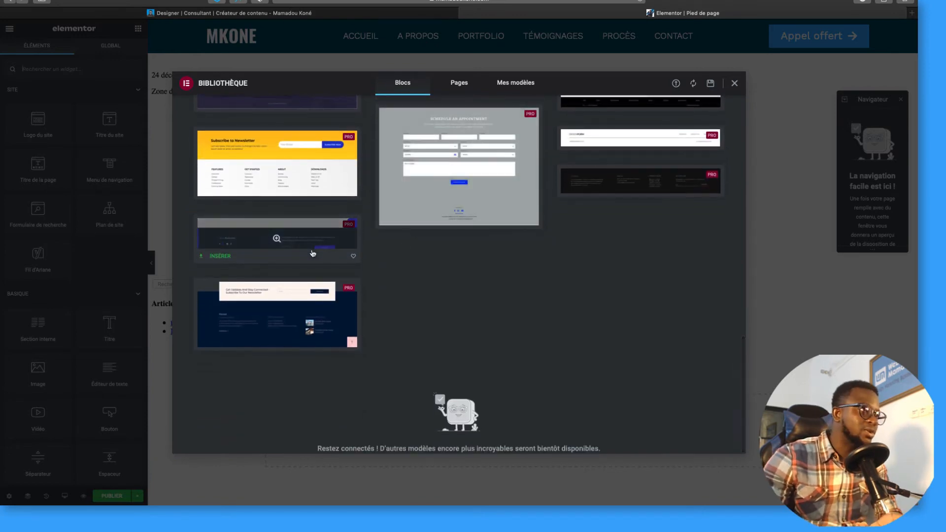
{"action": "scroll", "coordinate": [309, 286], "scroll_direction": "up", "scroll_amount": 10}
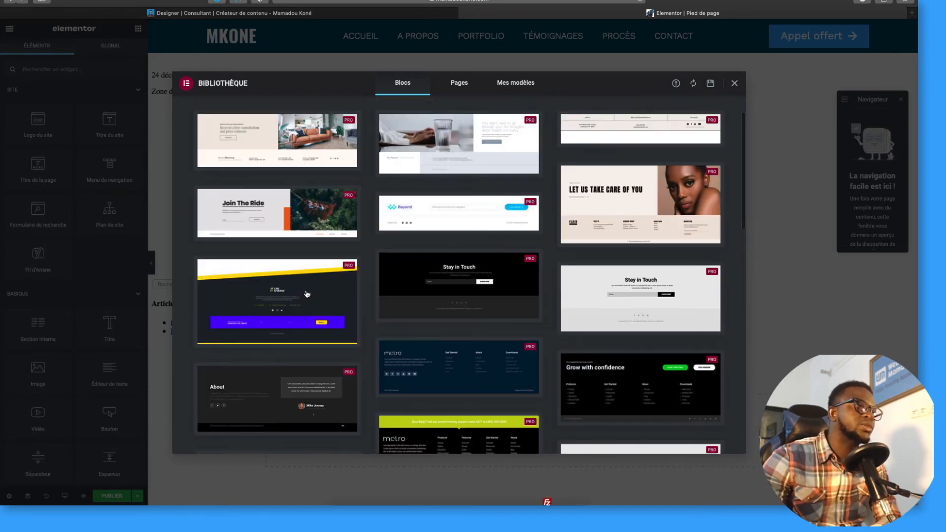
{"action": "left_click", "coordinate": [735, 83]}
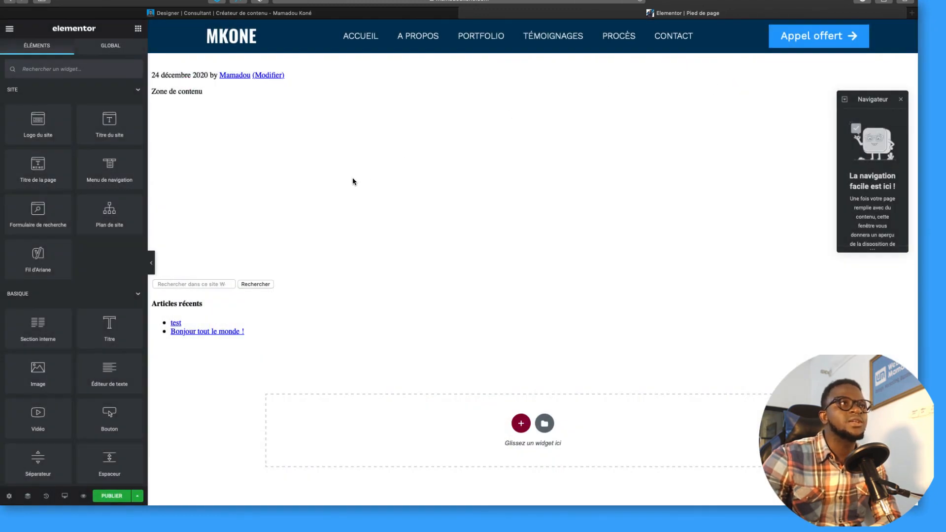
Step: Build a two-column footer section with the heading "TRAVAILLONS ENSEMBLE" and a blue "Contactez-moi" button with a solid 1 px border
{"action": "left_click", "coordinate": [517, 426]}
{"action": "left_click", "coordinate": [454, 387]}
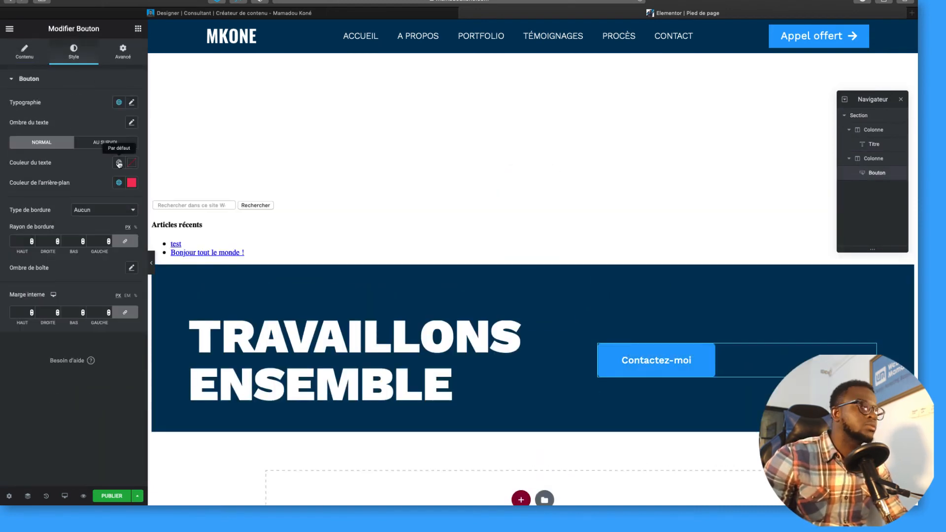
{"action": "left_click", "coordinate": [120, 103]}
{"action": "left_click", "coordinate": [117, 211]}
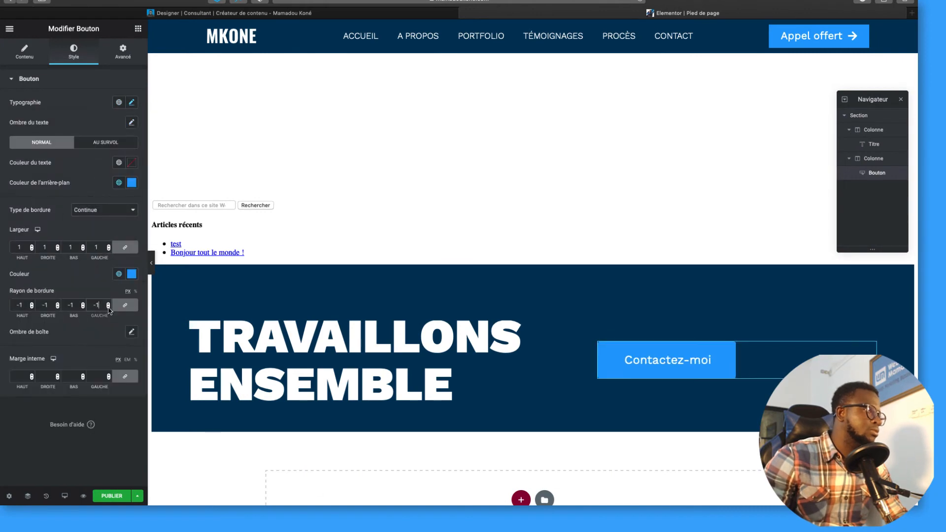
{"action": "left_click", "coordinate": [131, 181]}
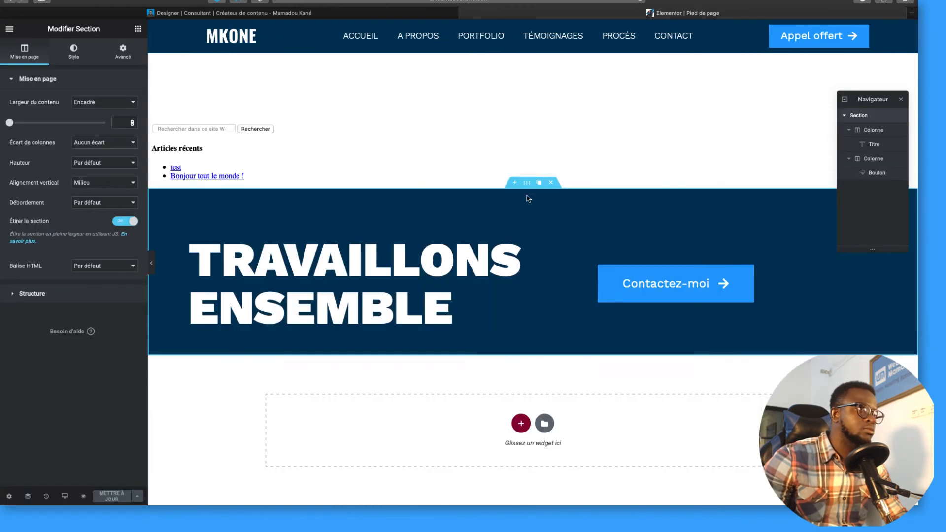
Step: Add a four-column section below it, following the wireframe, with a dark blue background and a solid 1 px top border
{"action": "key", "text": "super+Tab"}
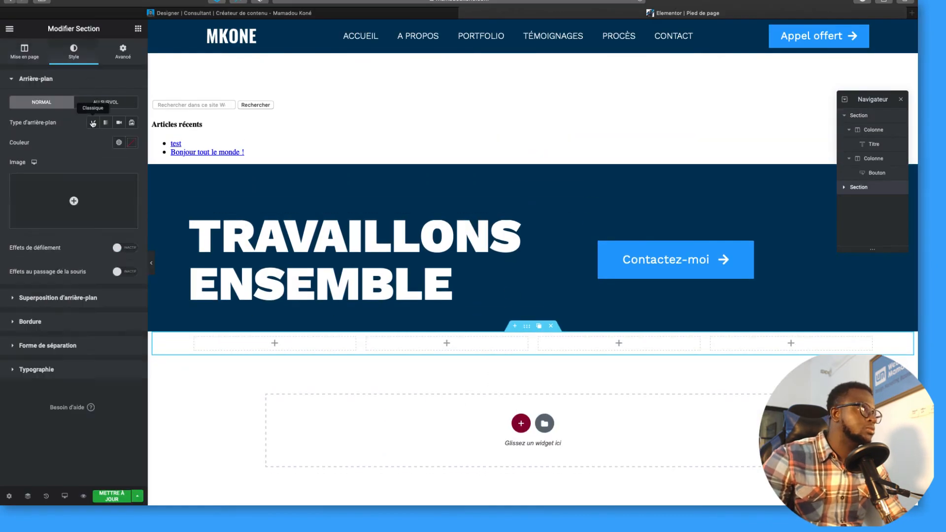
{"action": "left_click", "coordinate": [72, 329]}
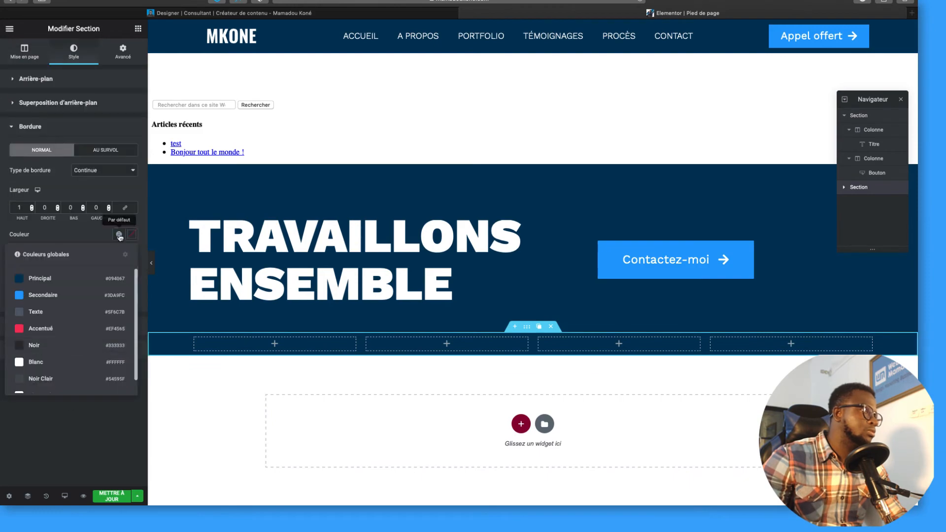
Step: Fill the four columns with the headings "Restons en contact", "Youtube", "instagram" and "Dribbble", using text size 55 and the wireframe as reference
{"action": "key", "text": "super+Tab"}
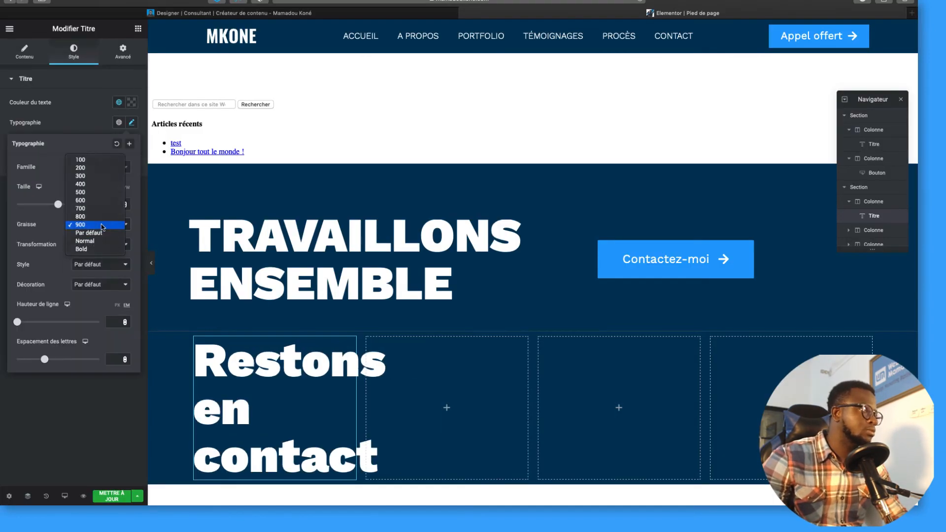
{"action": "type", "text": "55"}
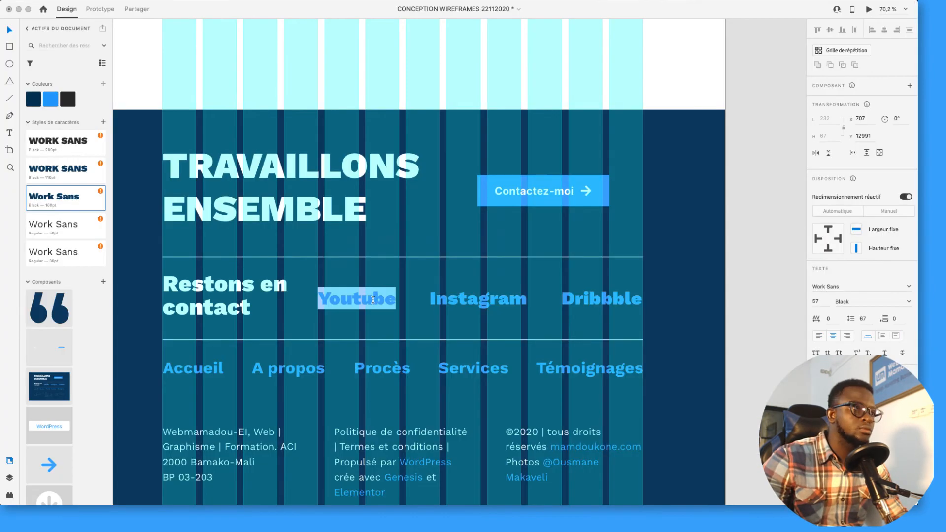
{"action": "key", "text": "super+Tab"}
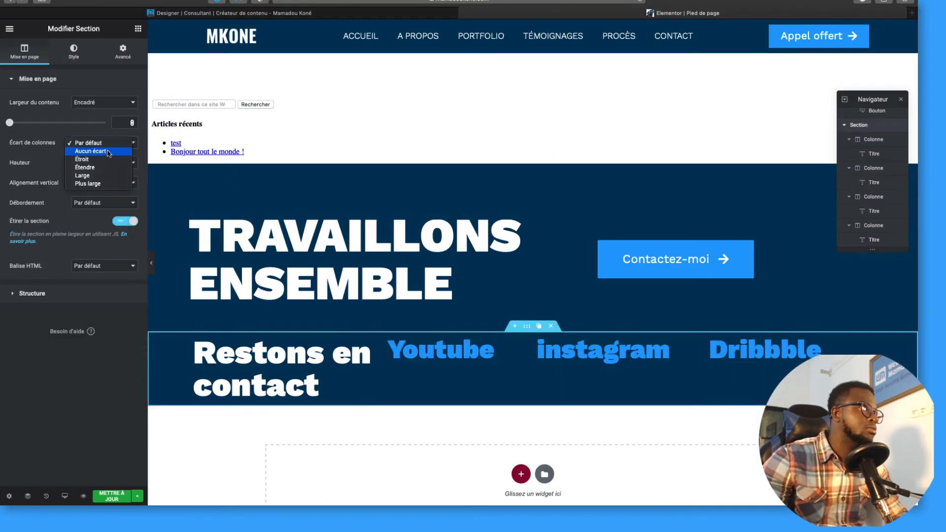
Step: Remove the contact section's column gap, centre its content vertically, and set its top padding to 15
{"action": "left_click", "coordinate": [102, 198]}
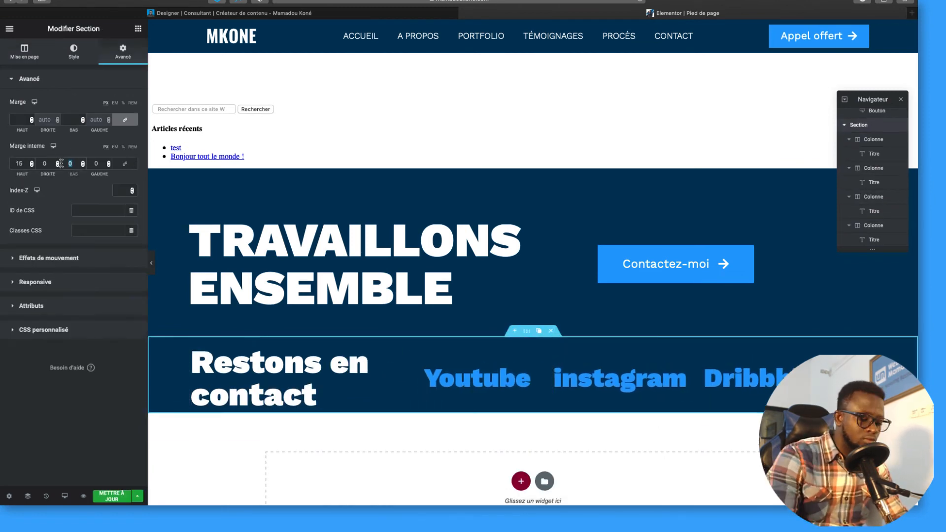
{"action": "scroll", "coordinate": [378, 437], "scroll_direction": "down", "scroll_amount": 3}
{"action": "left_click", "coordinate": [473, 297]}
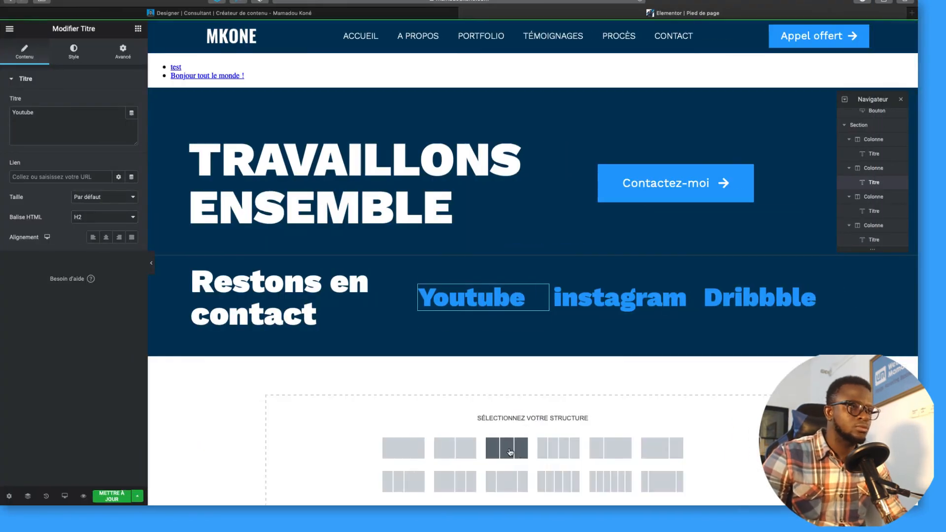
Step: Add a three-column section below and style a text block with the company's name and address in its first column
{"action": "left_click", "coordinate": [449, 447]}
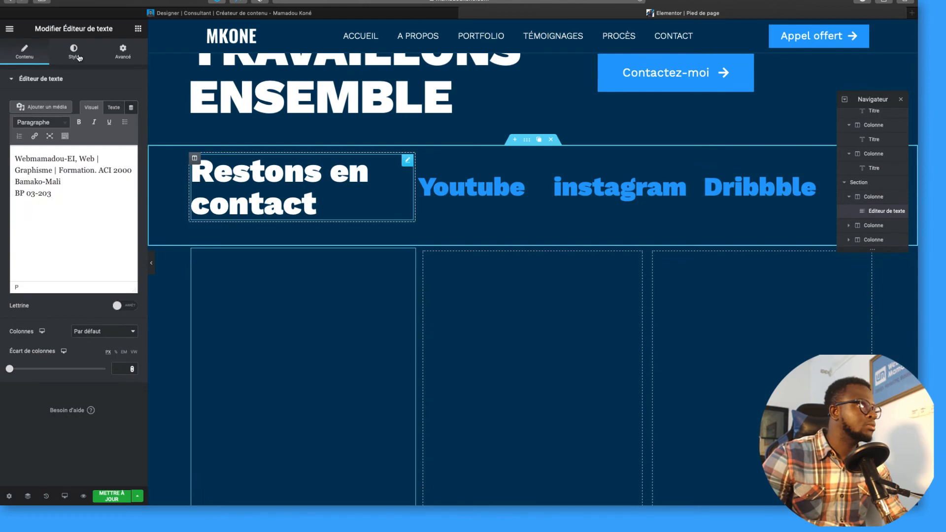
{"action": "left_click", "coordinate": [74, 52]}
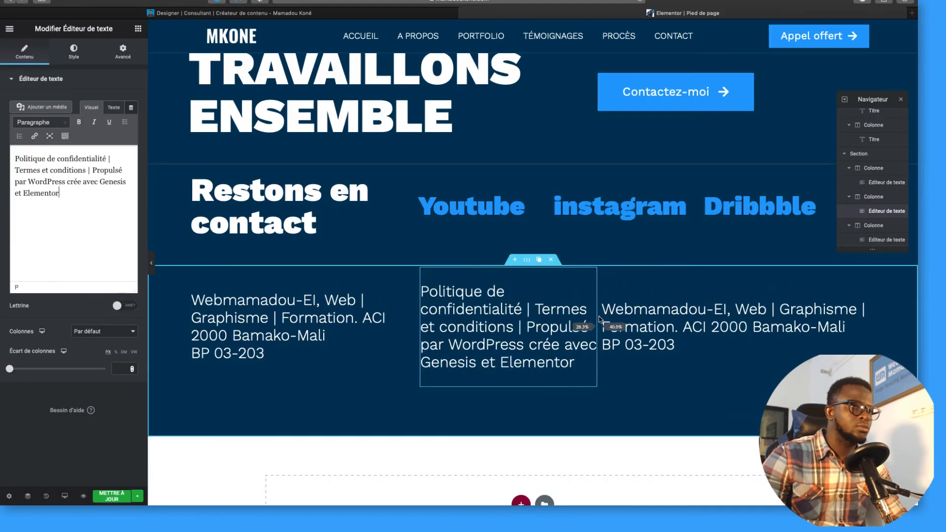
Step: In the middle text block, link "WordPress" to wordpress.org and "Elementor" to Webmamadou.com/elementor
{"action": "key", "text": "ctrl+k"}
{"action": "type", "text": "wordpress.org"}
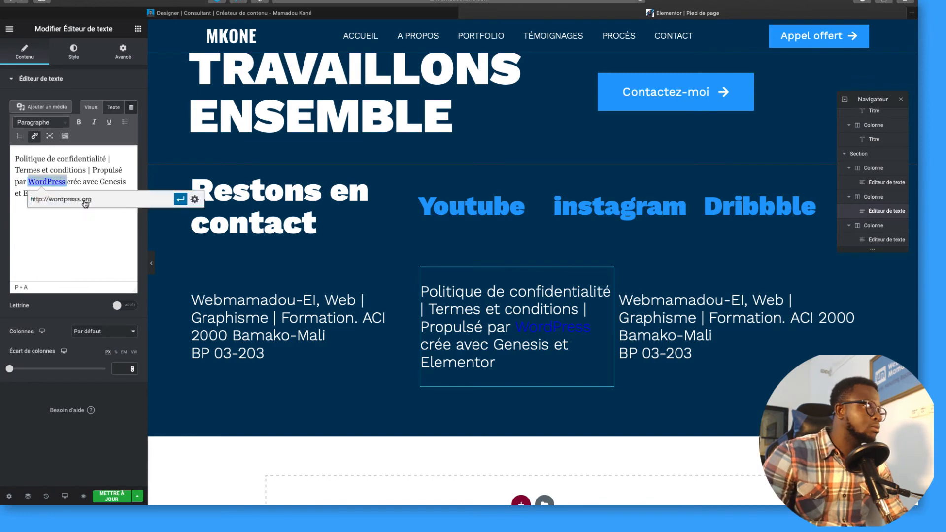
{"action": "key", "text": "Return"}
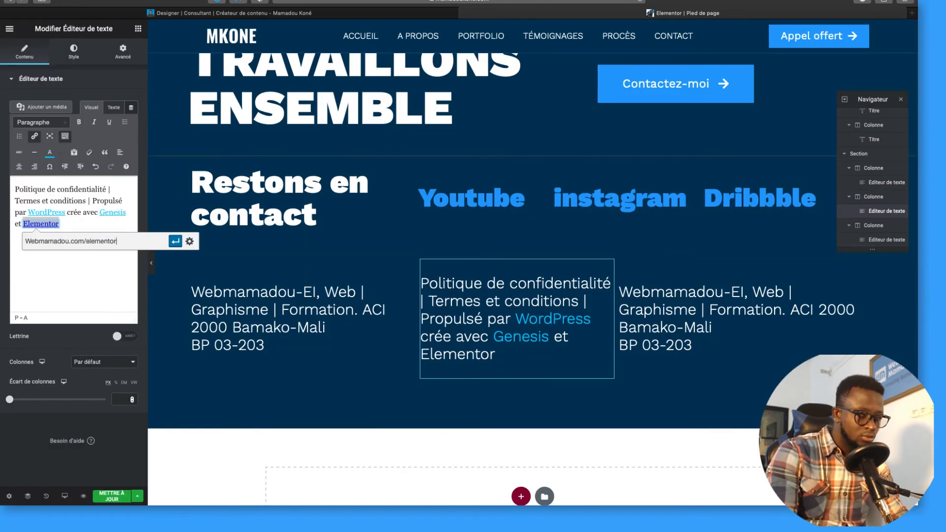
{"action": "key", "text": "Return"}
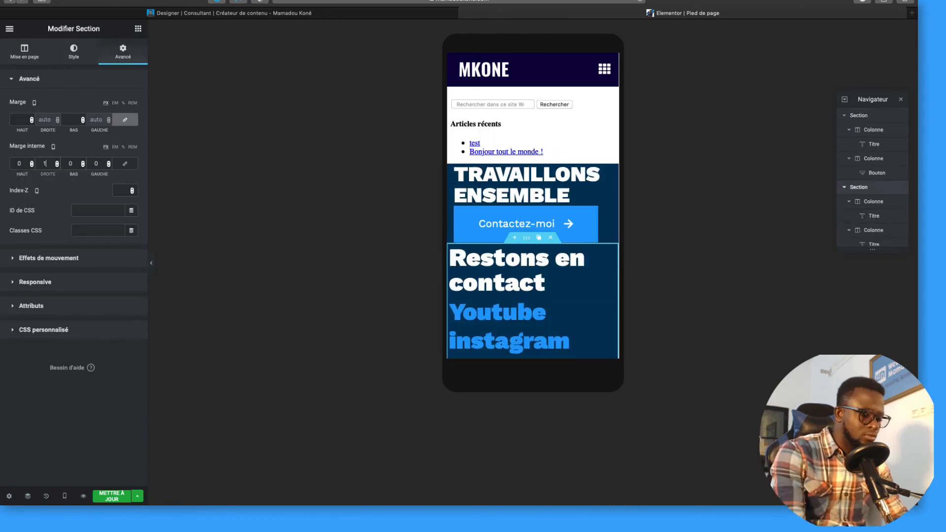
Step: In the mobile view, set the "Restons en contact" section's right and left padding to 15
{"action": "type", "text": "15"}
{"action": "double_click", "coordinate": [102, 164]}
{"action": "type", "text": "15"}
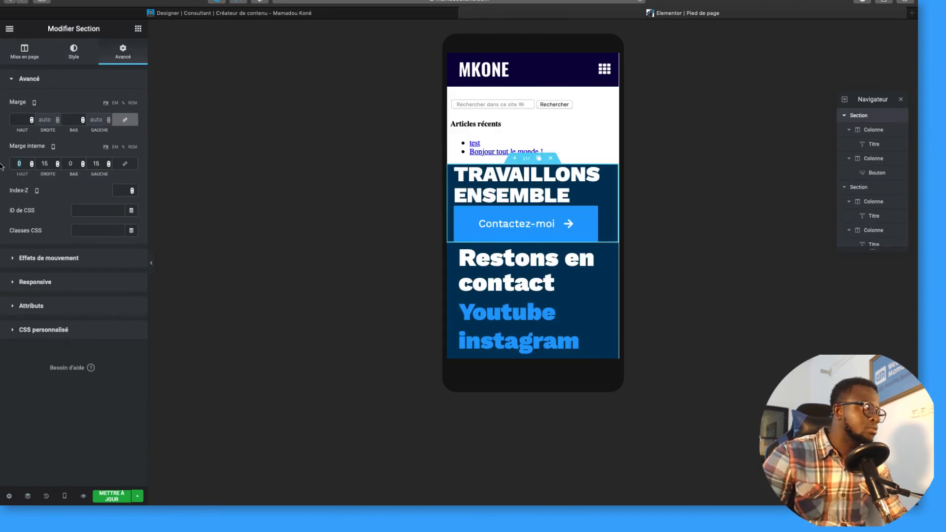